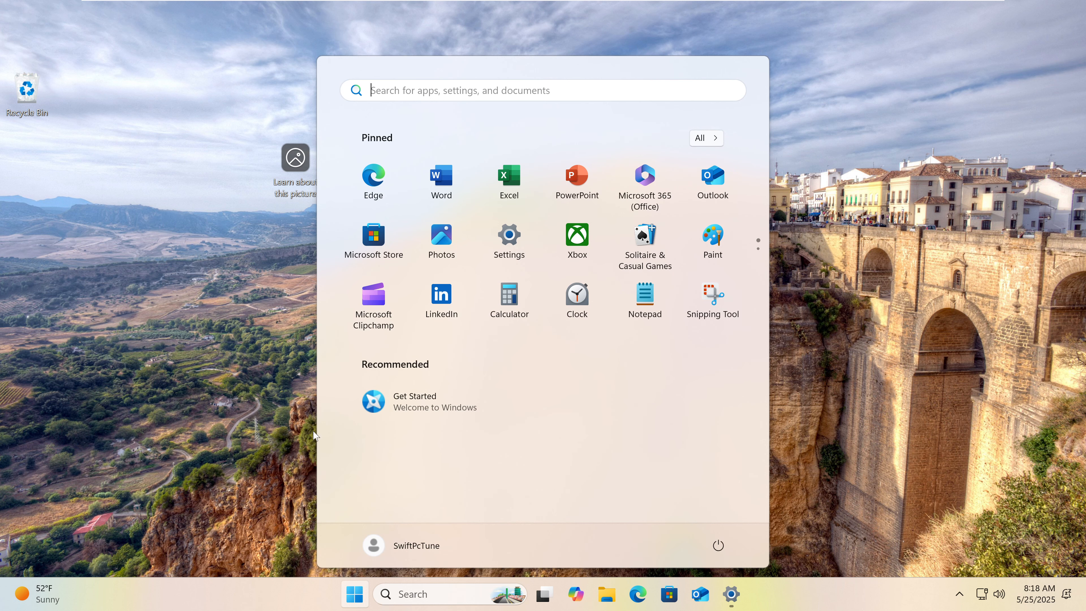
Step: Search for regedit, open Registry Editor and move its window higher on the desktop
{"action": "left_click", "coordinate": [353, 603]}
{"action": "left_click", "coordinate": [353, 603]}
{"action": "type", "text": "rege"}
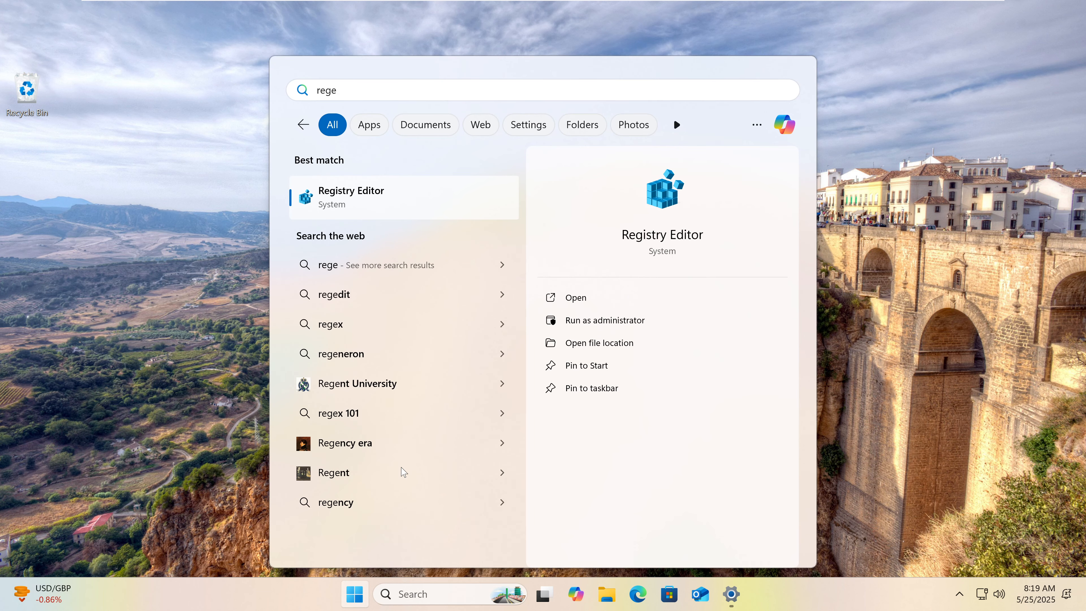
{"action": "type", "text": "dit"}
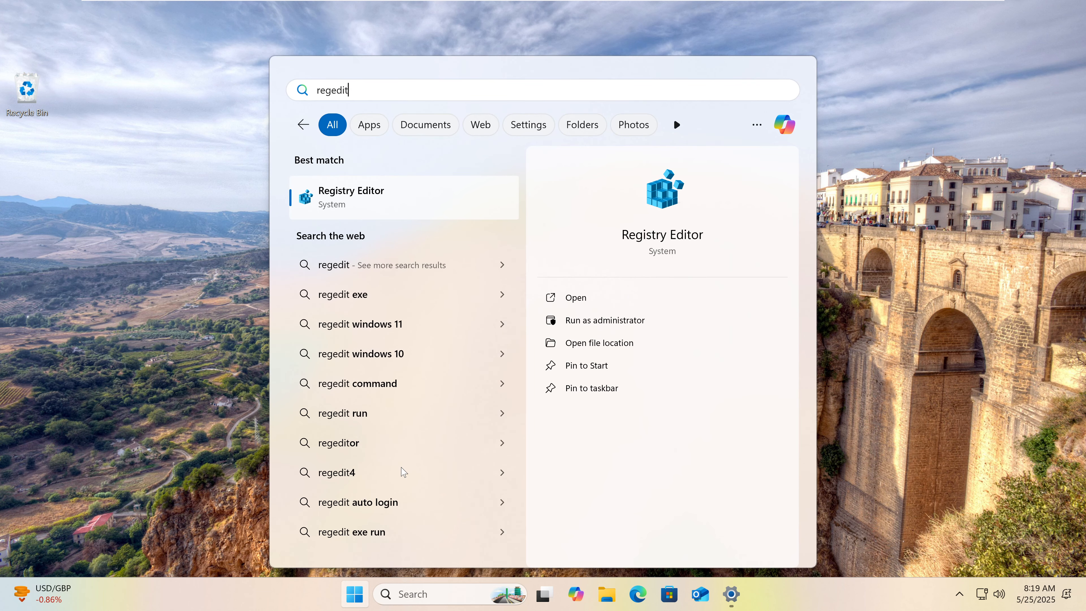
{"action": "key", "text": "Return"}
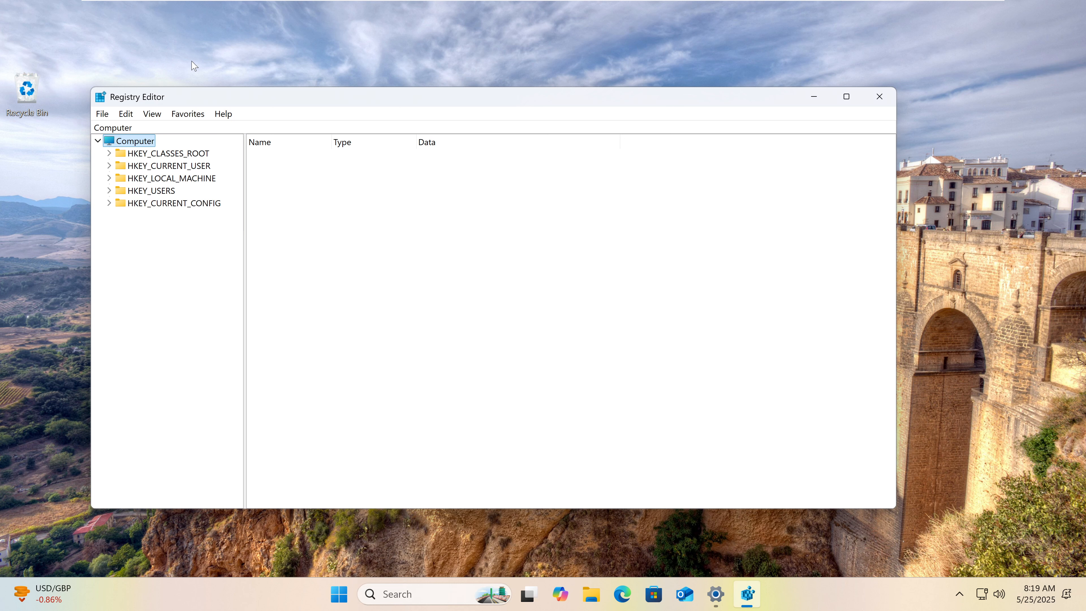
{"action": "left_click_drag", "start_coordinate": [157, 97], "coordinate": [163, 55]}
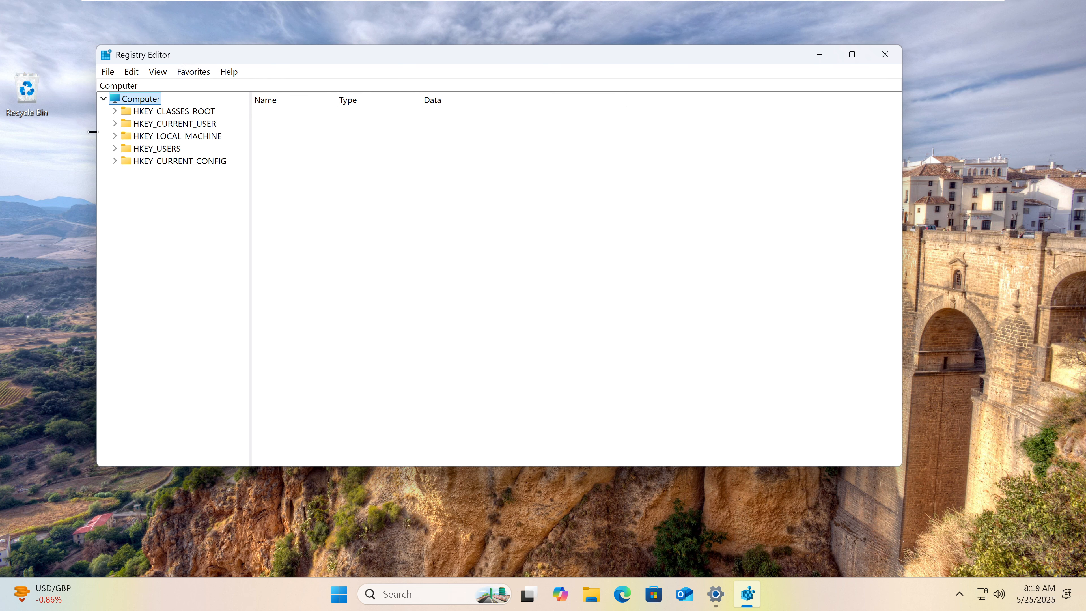
Step: Expand the key path HKEY_CURRENT_USER\Software\Microsoft\Windows\CurrentVersion and widen the key tree
{"action": "left_click", "coordinate": [115, 124]}
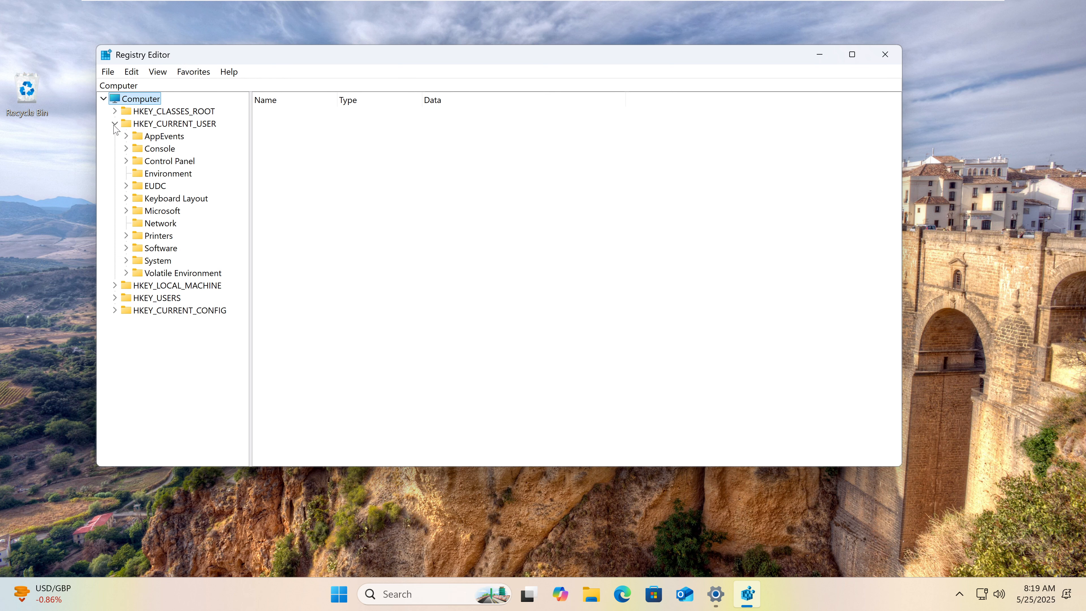
{"action": "left_click", "coordinate": [126, 249]}
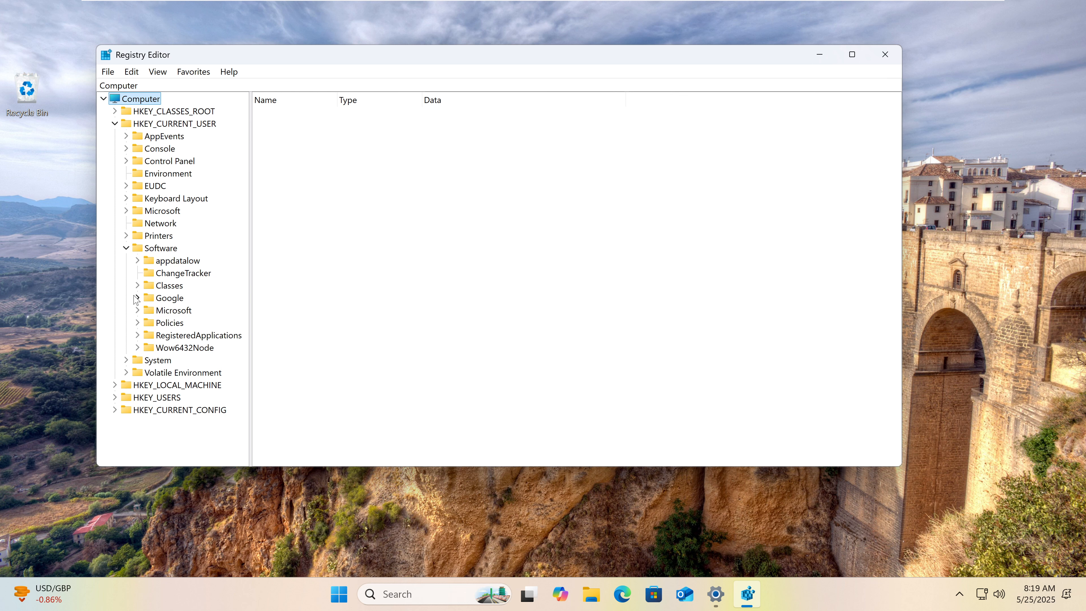
{"action": "left_click", "coordinate": [137, 311]}
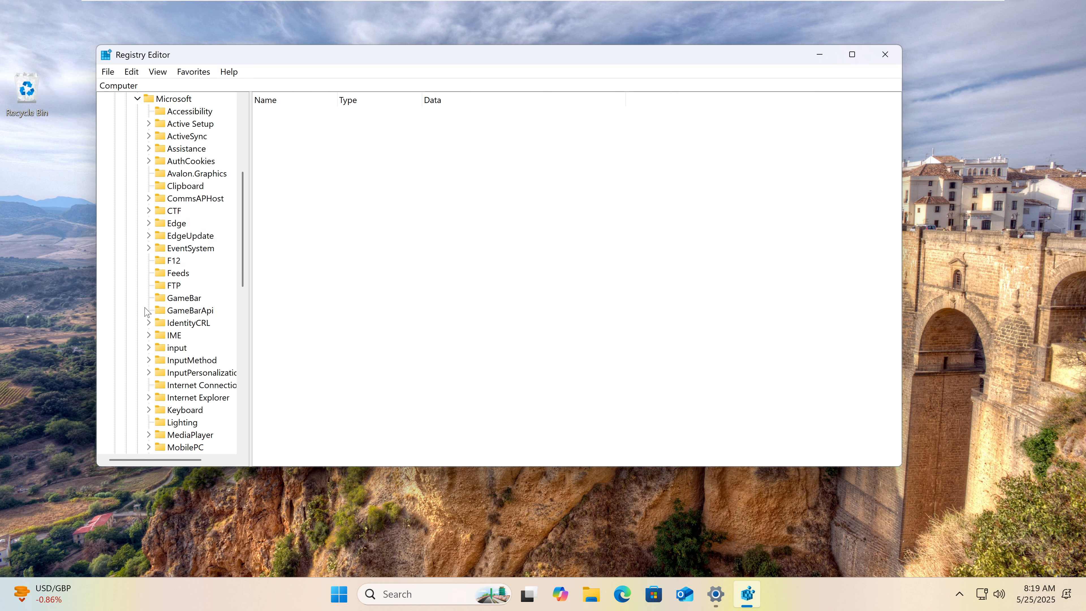
{"action": "scroll", "coordinate": [148, 311], "scroll_direction": "down", "scroll_amount": 13}
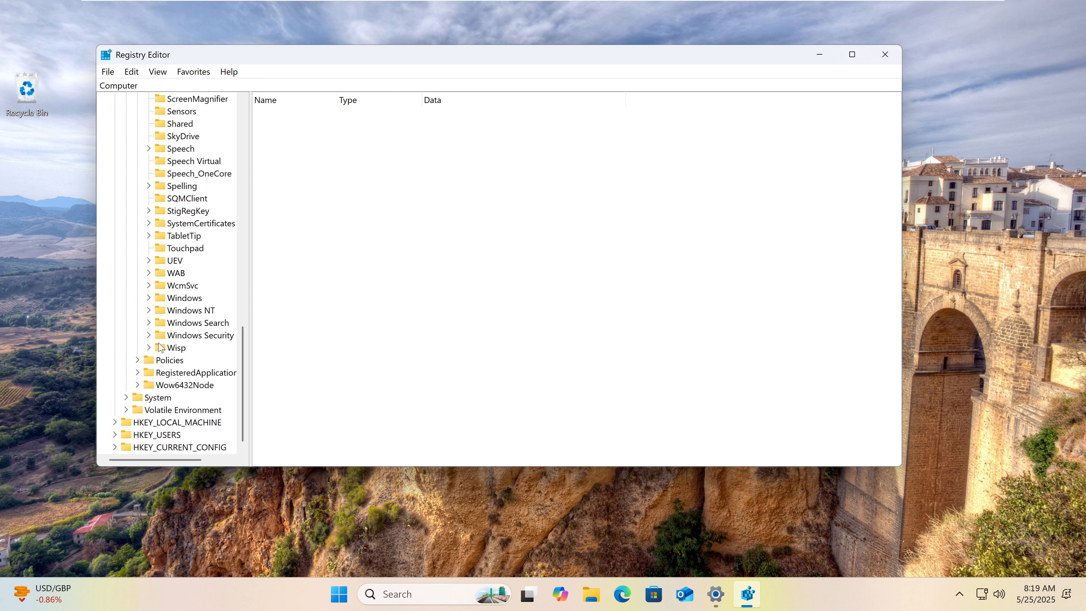
{"action": "left_click", "coordinate": [149, 298]}
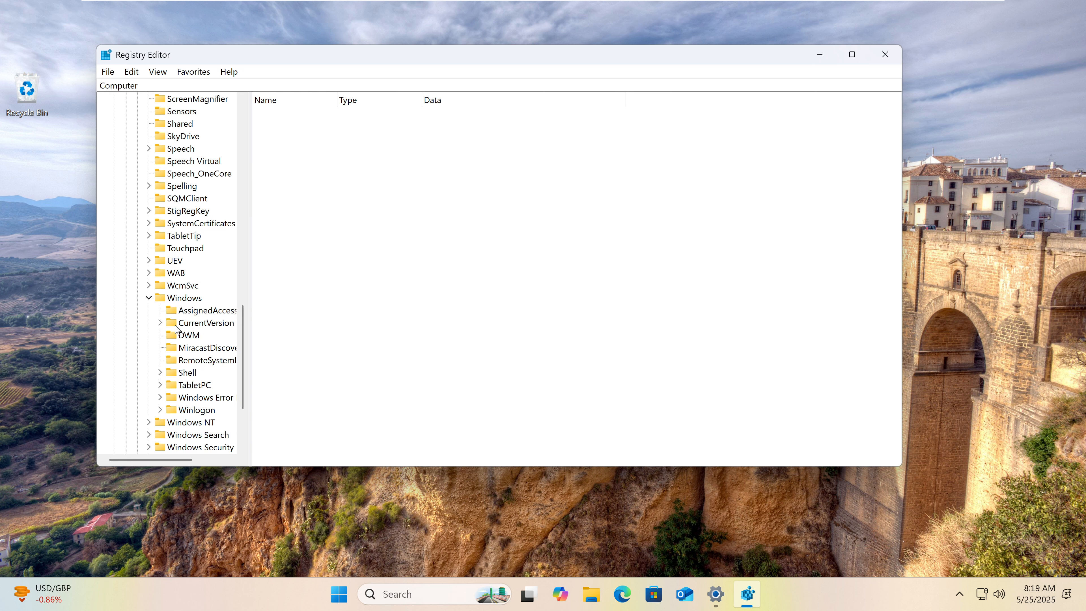
{"action": "left_click", "coordinate": [159, 322]}
{"action": "left_click_drag", "start_coordinate": [248, 332], "coordinate": [324, 330]}
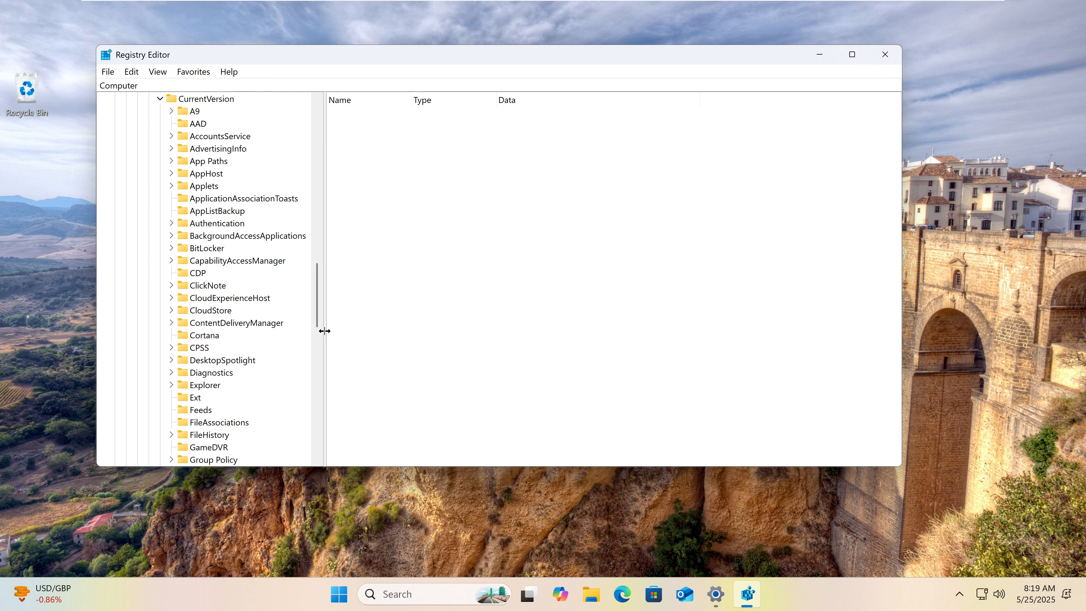
Step: Under CurrentVersion, expand Explorer and HideDesktopIcons and open the NewStartPanel key
{"action": "scroll", "coordinate": [215, 309], "scroll_direction": "down", "scroll_amount": 4}
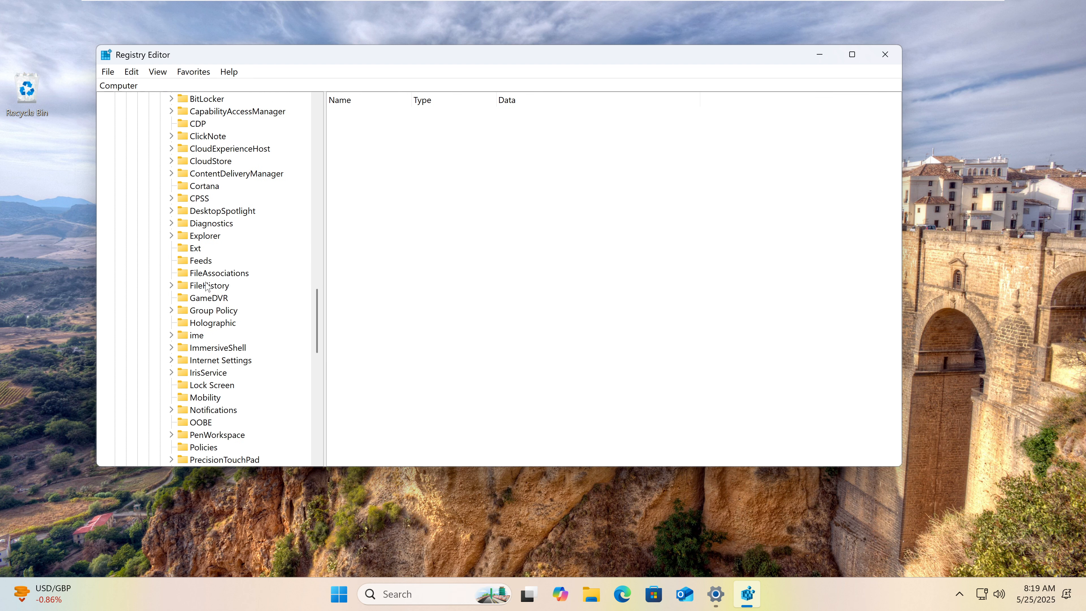
{"action": "left_click", "coordinate": [199, 238]}
{"action": "left_click", "coordinate": [171, 235]}
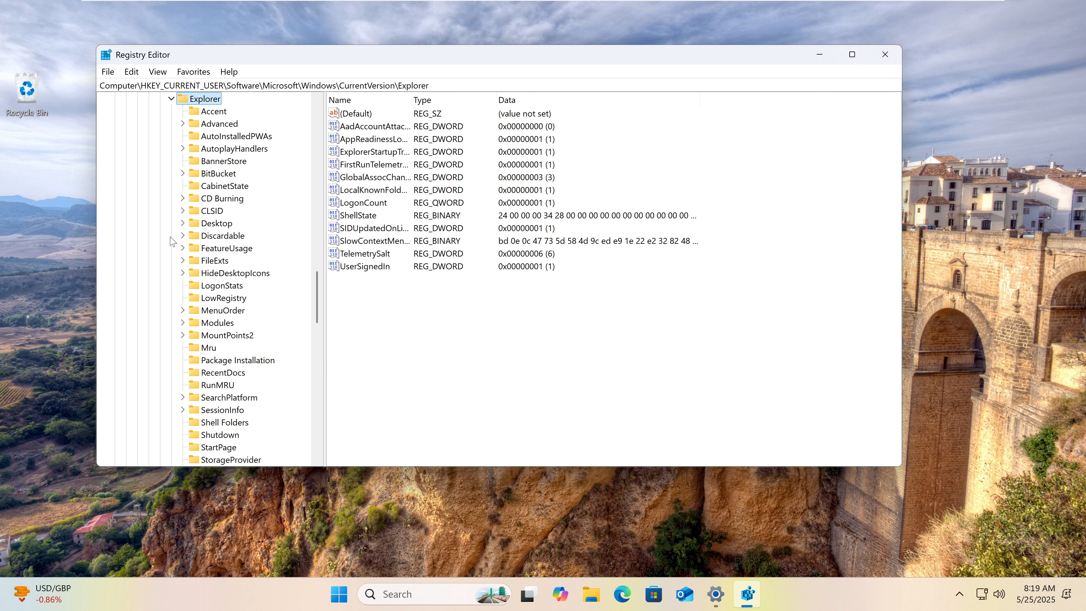
{"action": "left_click", "coordinate": [235, 274]}
{"action": "double_click", "coordinate": [218, 276]}
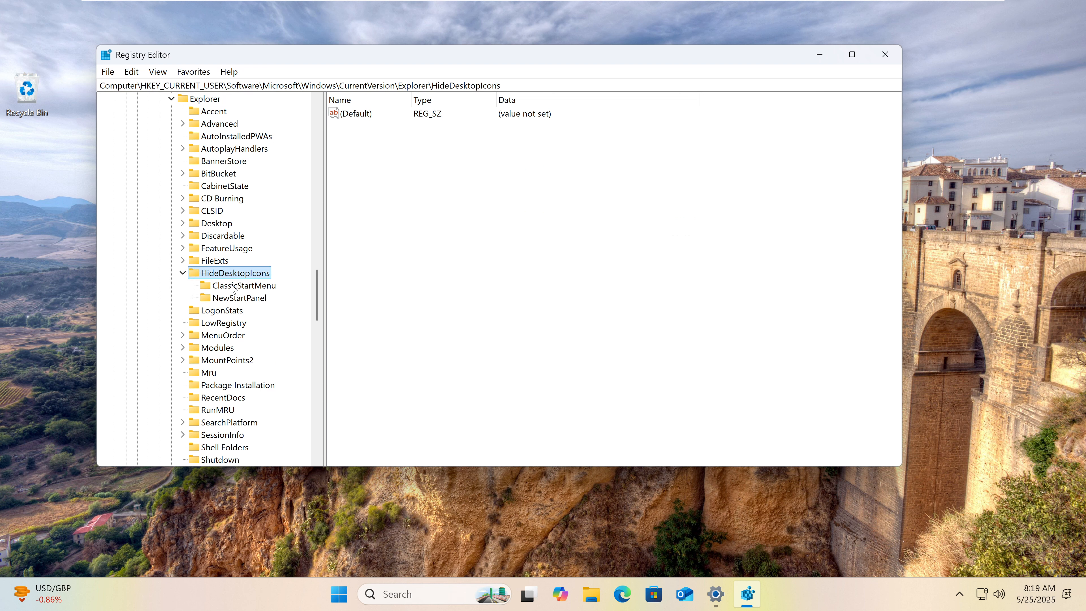
{"action": "left_click", "coordinate": [232, 299]}
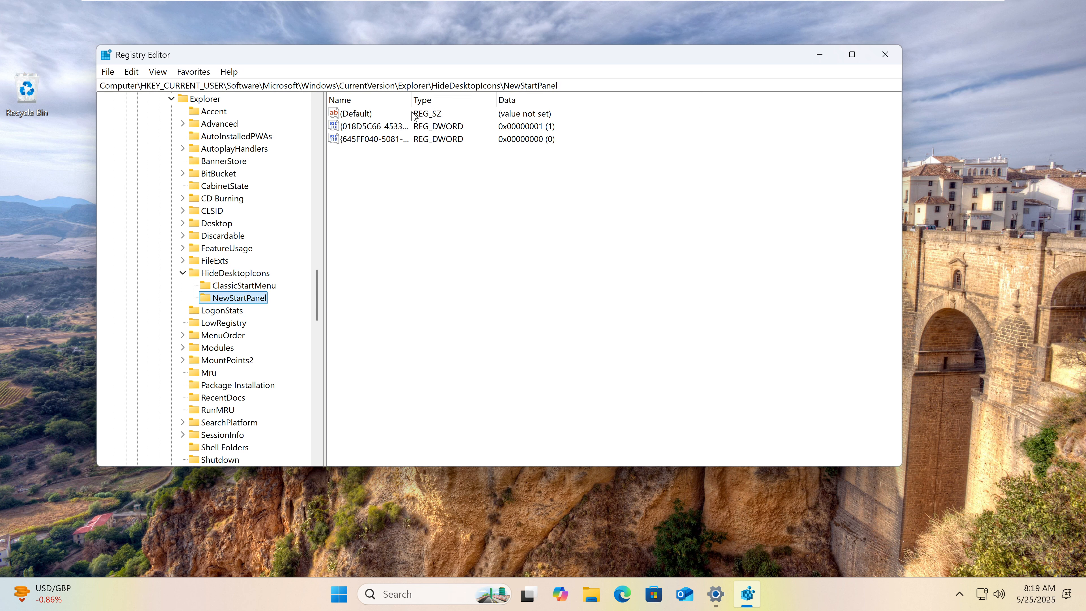
Step: Create a DWORD (32-bit) value named {2cc5ca98-6485-489a-920e-b3e88a6ccce3} in the NewStartPanel key
{"action": "left_click_drag", "start_coordinate": [410, 100], "coordinate": [484, 100]}
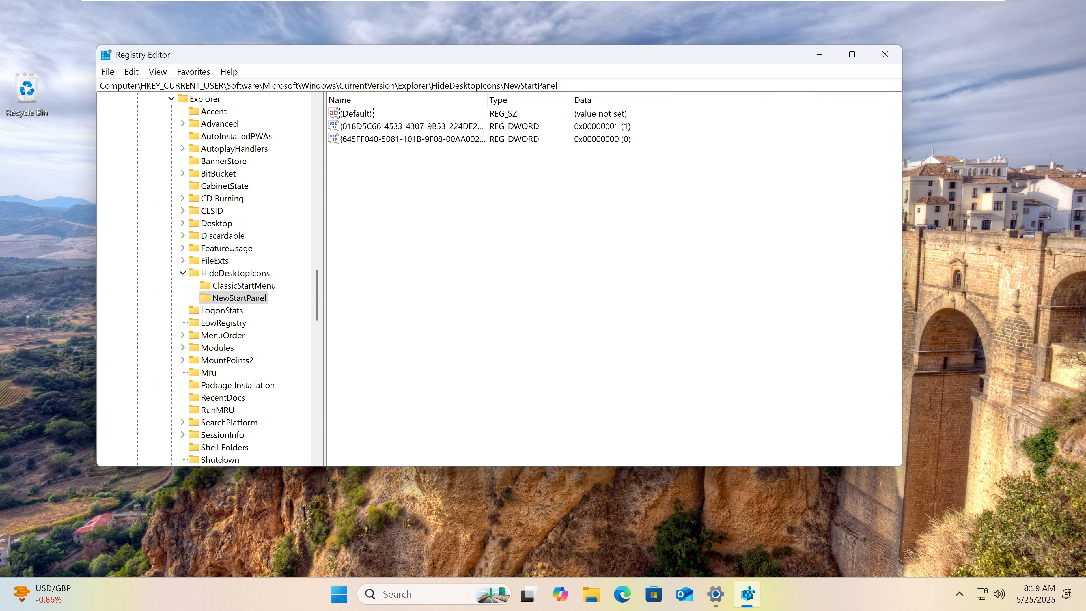
{"action": "right_click", "coordinate": [410, 189]}
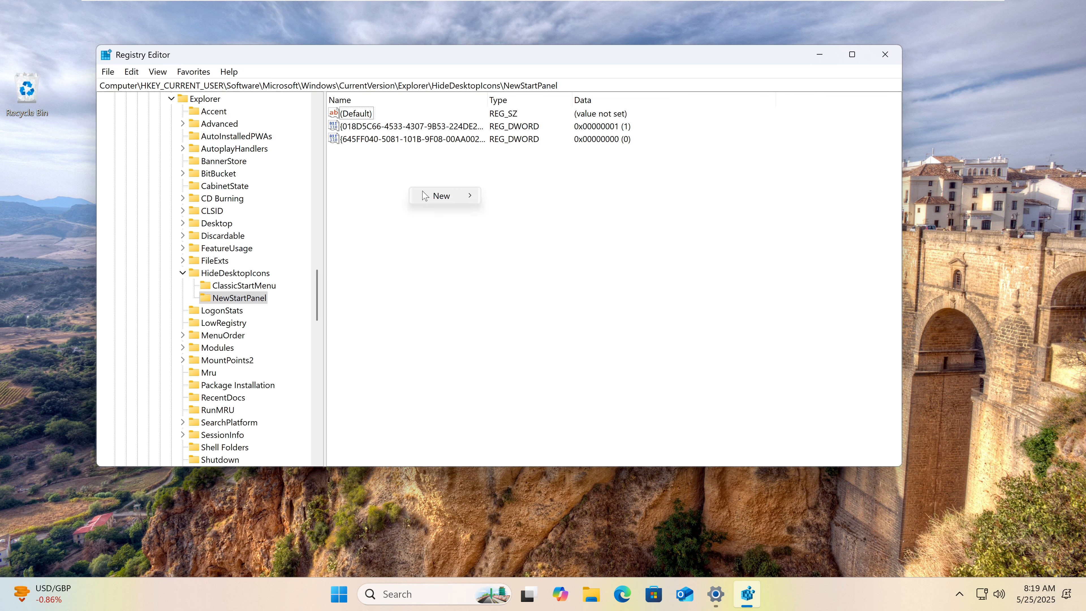
{"action": "mouse_move", "coordinate": [426, 197]}
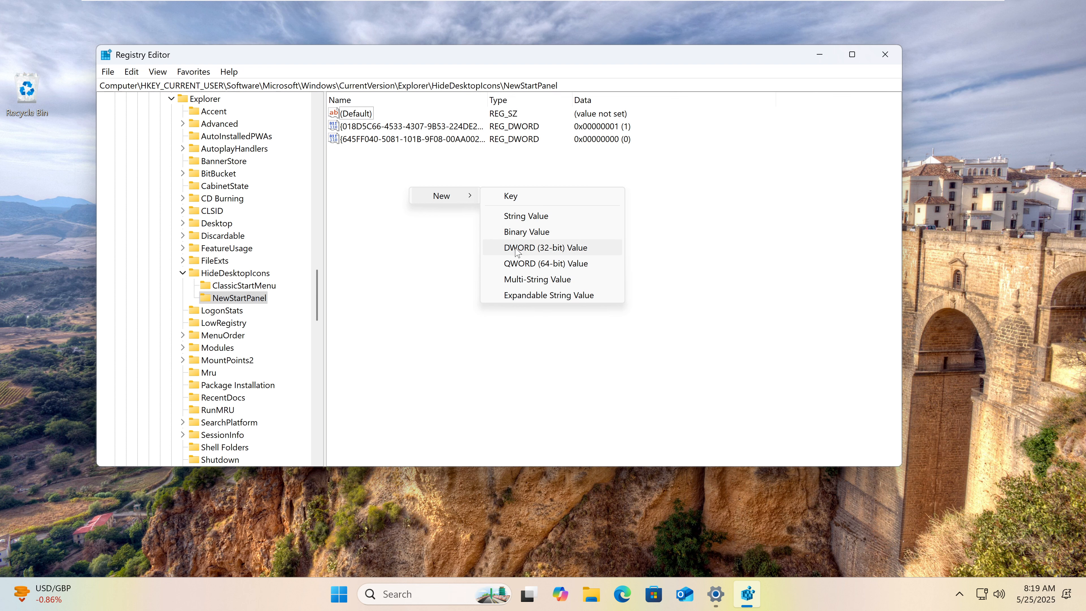
{"action": "left_click", "coordinate": [543, 250]}
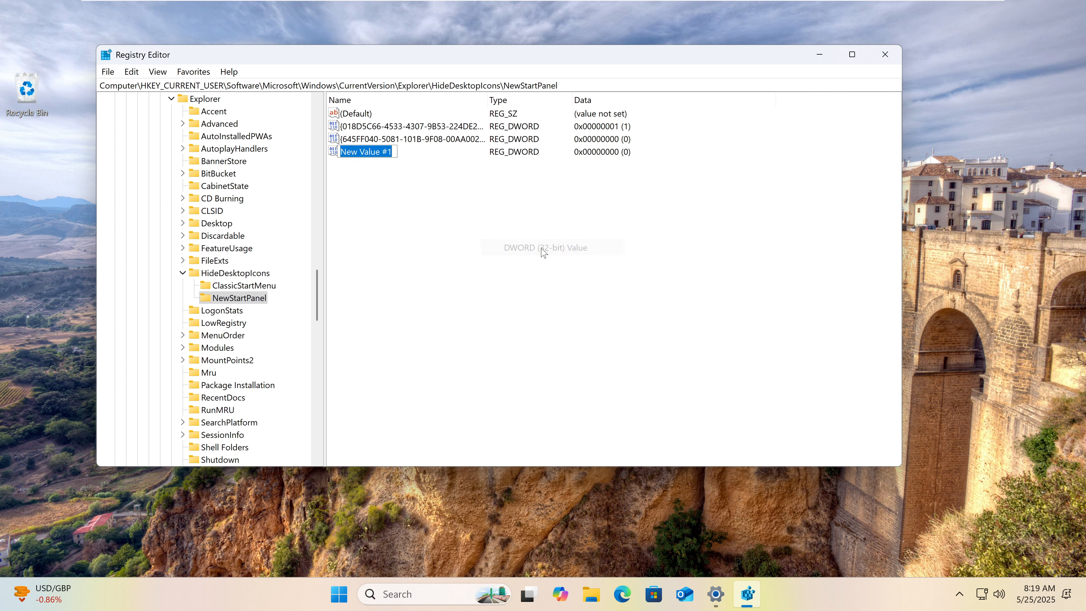
{"action": "type", "text": "{2cc5ca98-6485-489a-920e-b3e88a6ccce3}"}
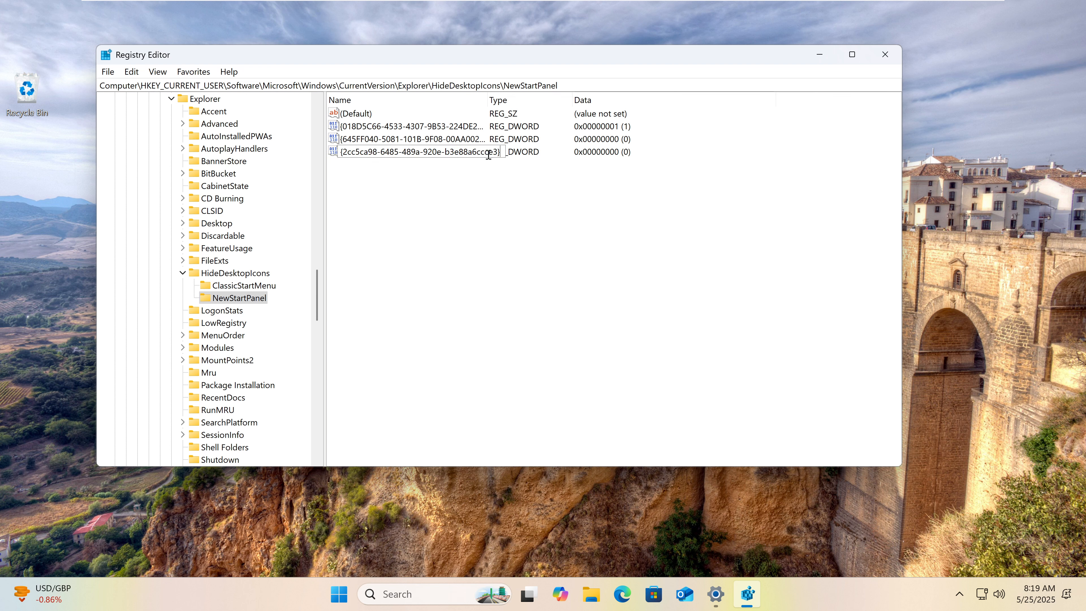
{"action": "left_click_drag", "start_coordinate": [501, 155], "coordinate": [328, 147]}
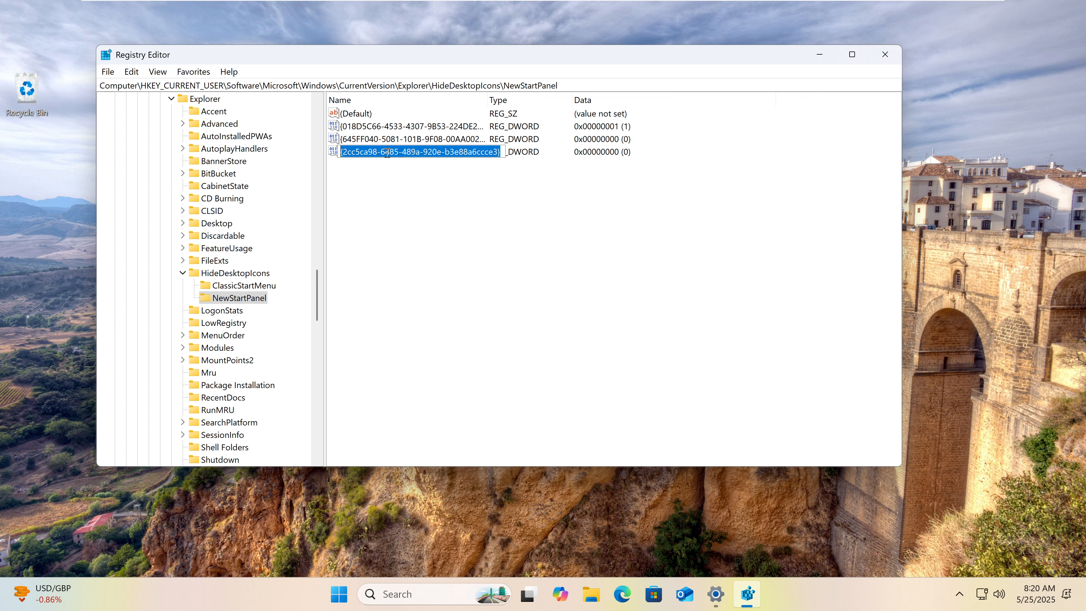
{"action": "key", "text": "Return"}
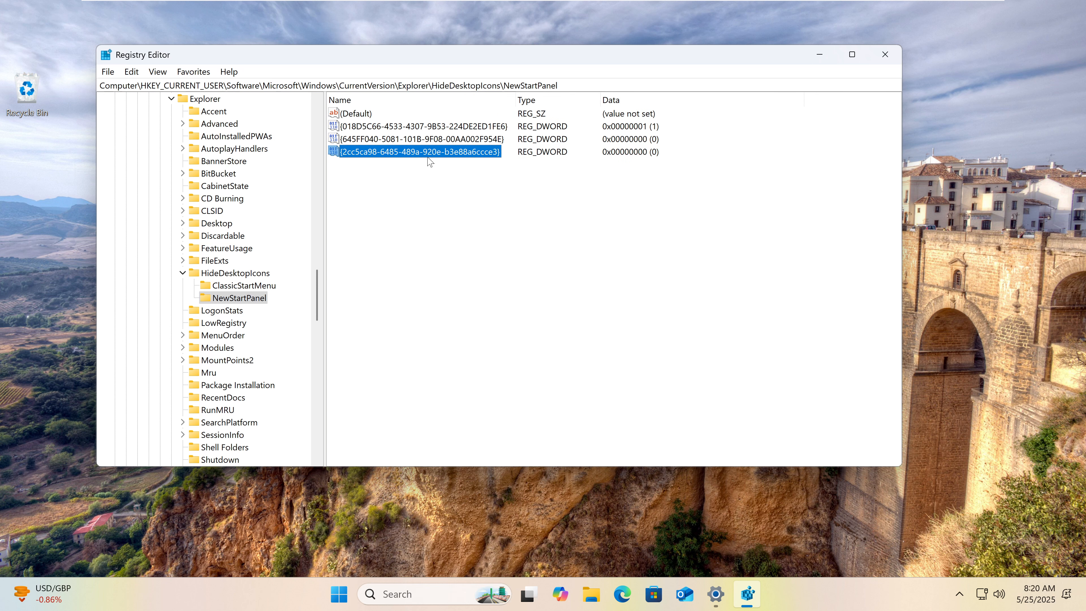
Step: Set the new DWORD's value data to 1 and refresh the desktop
{"action": "double_click", "coordinate": [427, 154]}
{"action": "left_click_drag", "start_coordinate": [248, 115], "coordinate": [482, 200]}
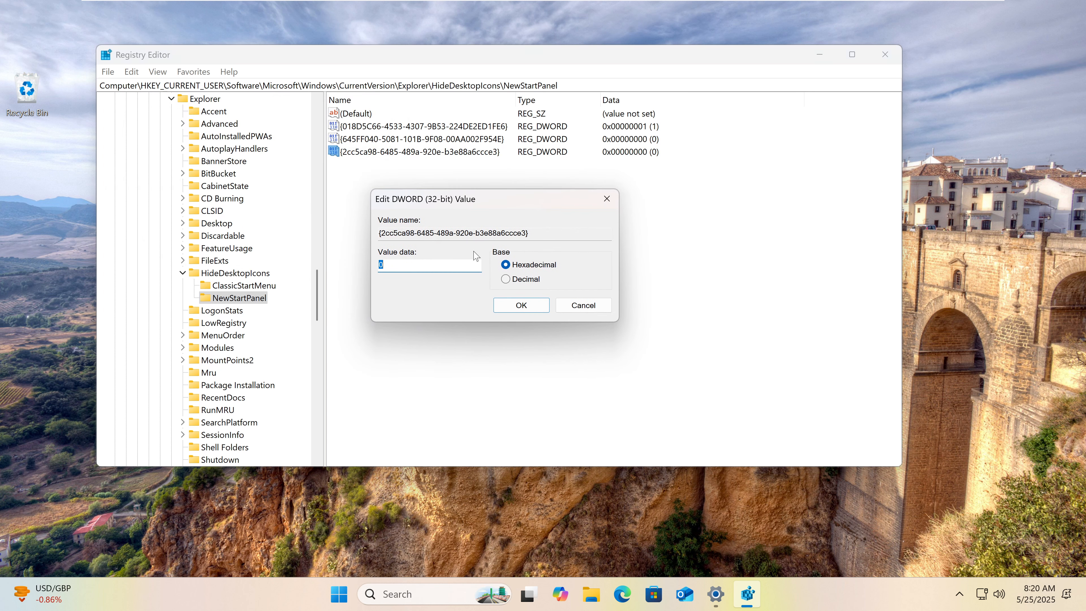
{"action": "left_click_drag", "start_coordinate": [392, 265], "coordinate": [373, 264]}
{"action": "type", "text": "1"}
{"action": "left_click", "coordinate": [531, 309]}
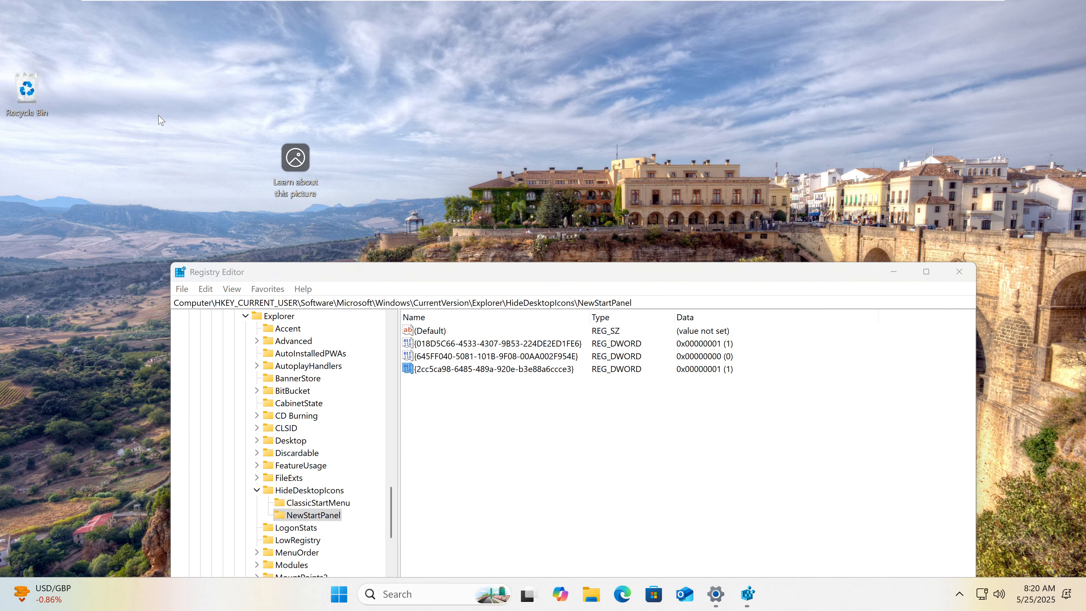
{"action": "right_click", "coordinate": [158, 117]}
{"action": "left_click", "coordinate": [193, 179]}
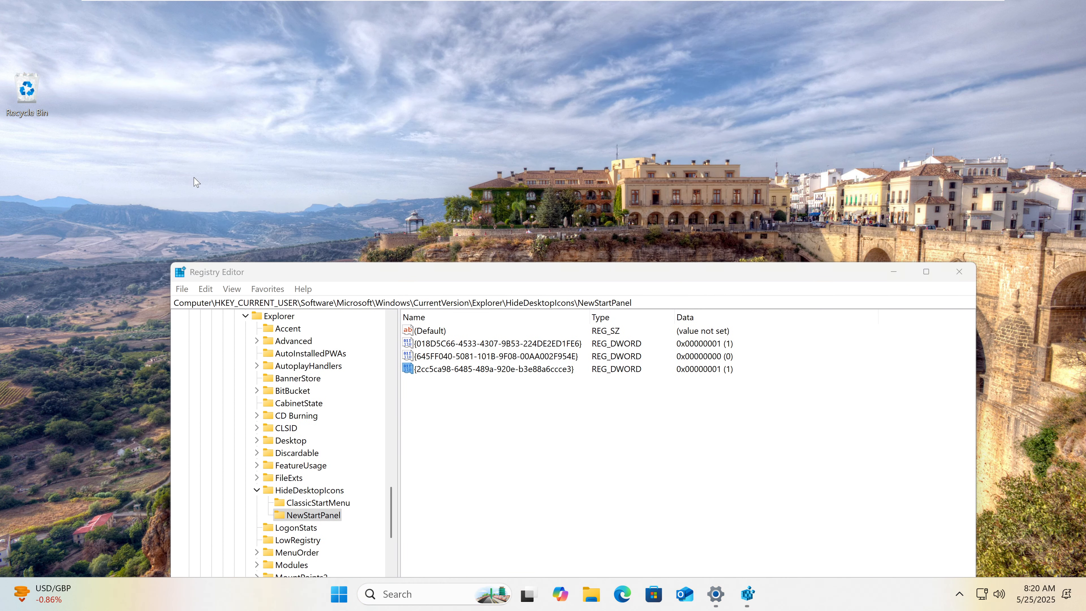
Step: Set the value data of {2cc5ca98-6485-489a-920e-b3e88a6ccce3} to 0 and refresh the desktop
{"action": "left_click_drag", "start_coordinate": [362, 274], "coordinate": [334, 102]}
{"action": "right_click", "coordinate": [422, 203]}
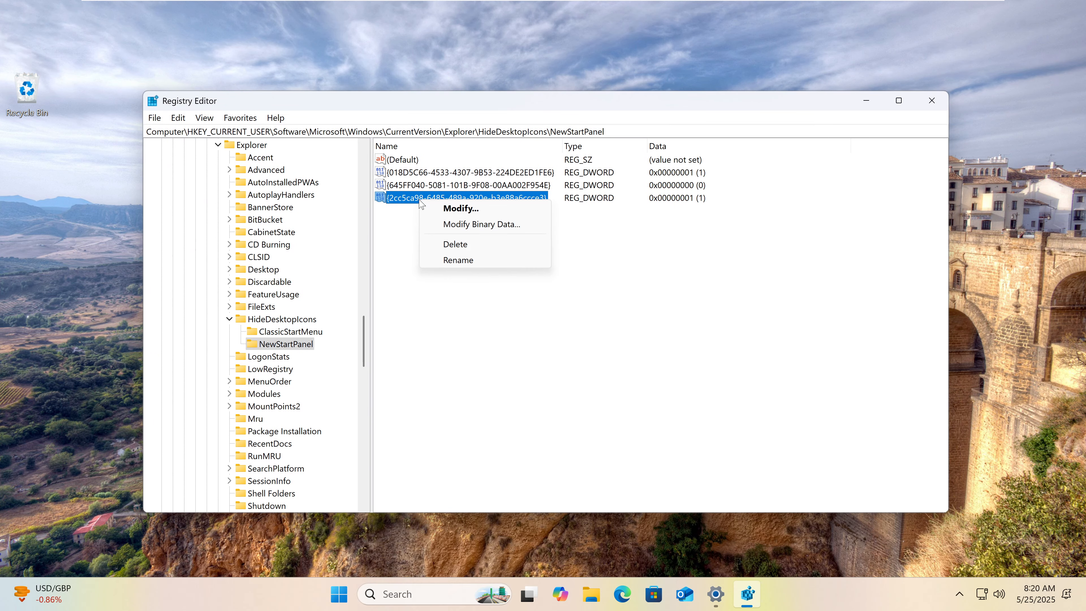
{"action": "left_click", "coordinate": [455, 213]}
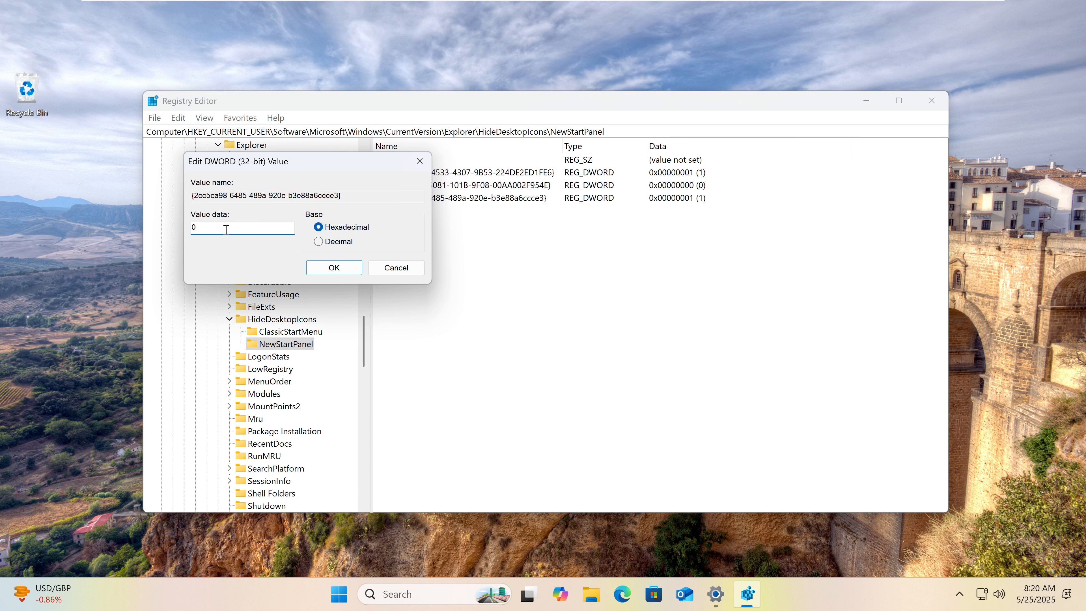
{"action": "left_click", "coordinate": [334, 268]}
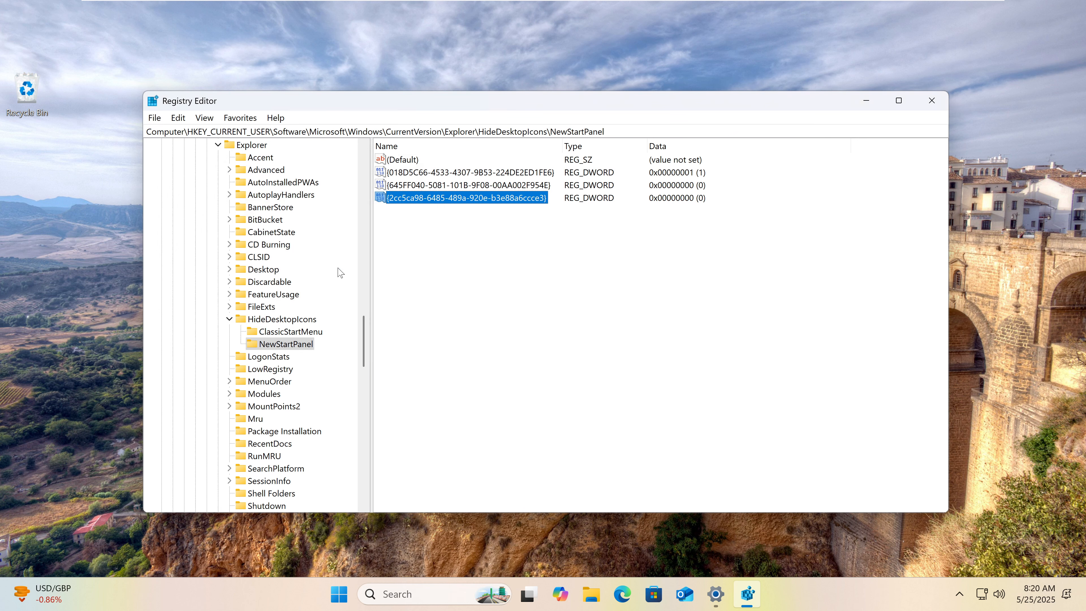
{"action": "right_click", "coordinate": [218, 58]}
{"action": "left_click", "coordinate": [248, 114]}
{"action": "left_click_drag", "start_coordinate": [248, 105], "coordinate": [189, 55]}
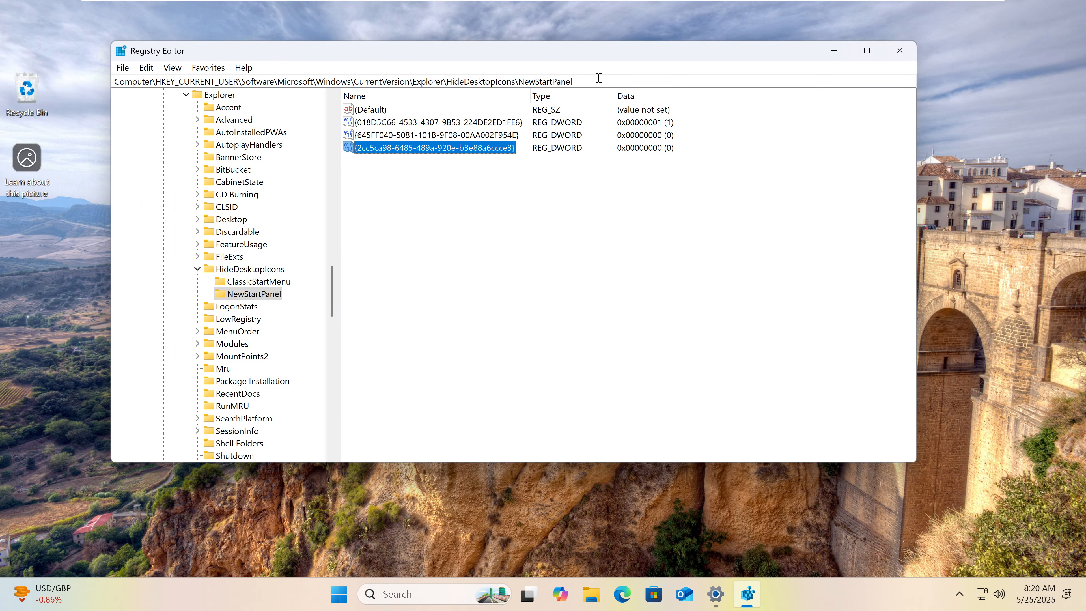
Step: Highlight the full NewStartPanel key path, and switch to File Explorer to open the Documents folder
{"action": "left_click_drag", "start_coordinate": [598, 78], "coordinate": [114, 83]}
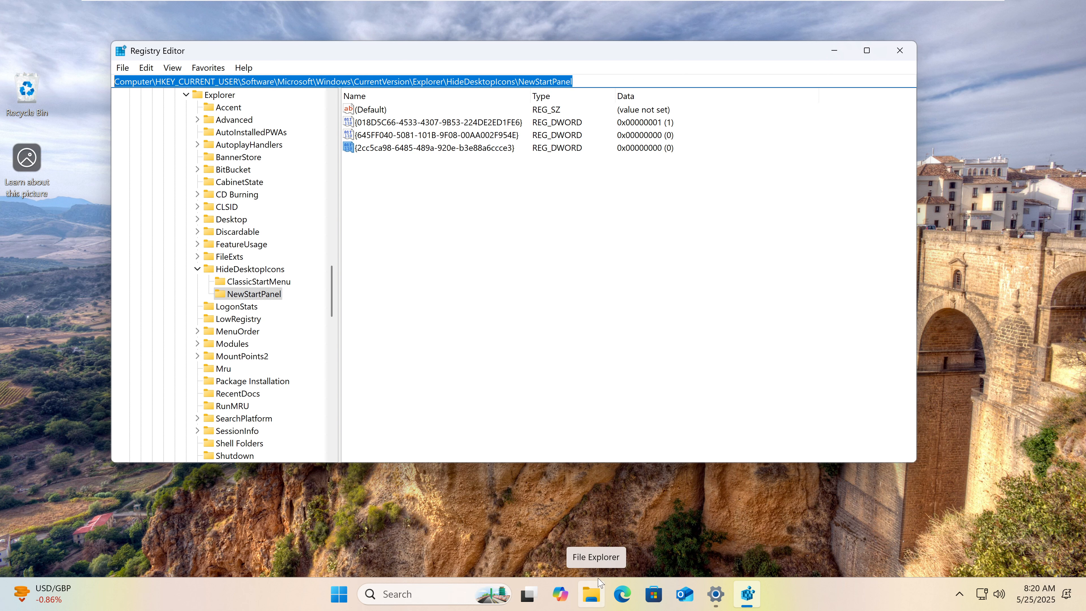
{"action": "left_click", "coordinate": [591, 592]}
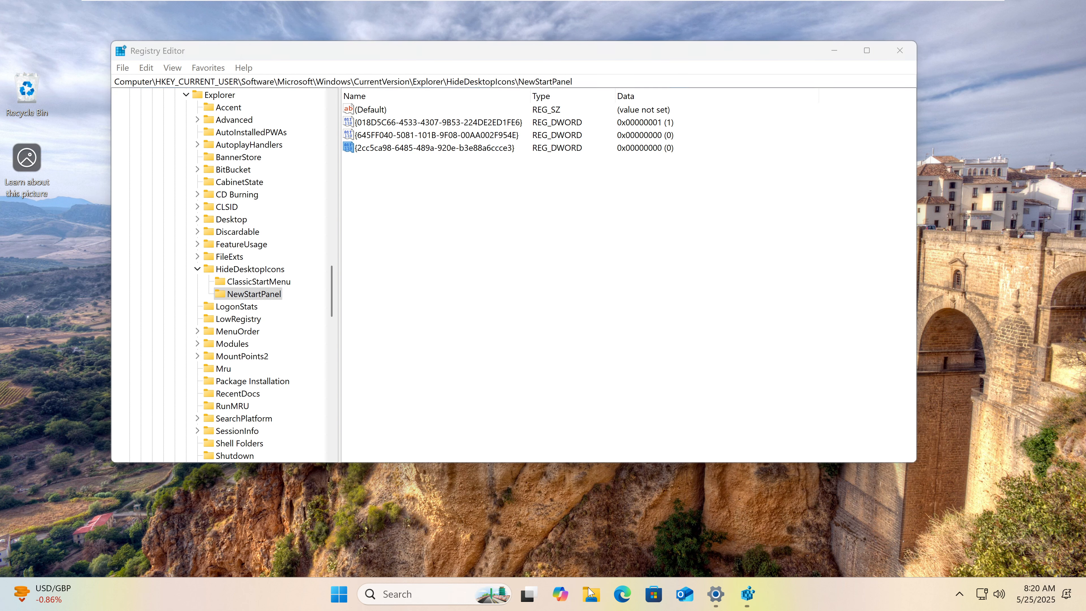
{"action": "left_click", "coordinate": [212, 305]}
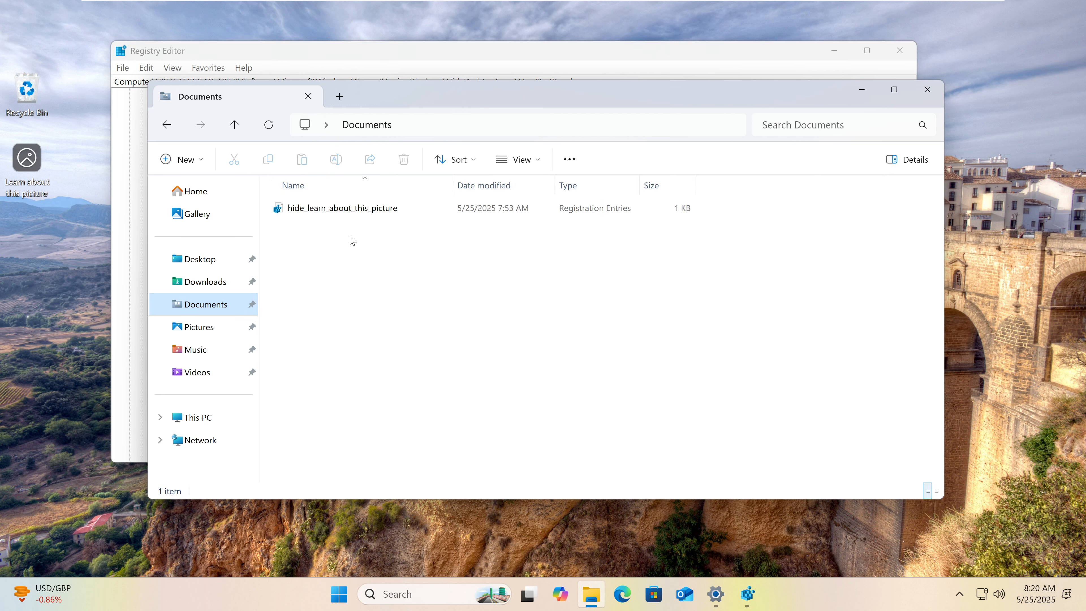
Step: Open hide_learn_about_this_picture for editing in Notepad and highlight the line with the NewStartPanel key path
{"action": "left_click", "coordinate": [333, 212]}
{"action": "left_click_drag", "start_coordinate": [393, 98], "coordinate": [426, 161]}
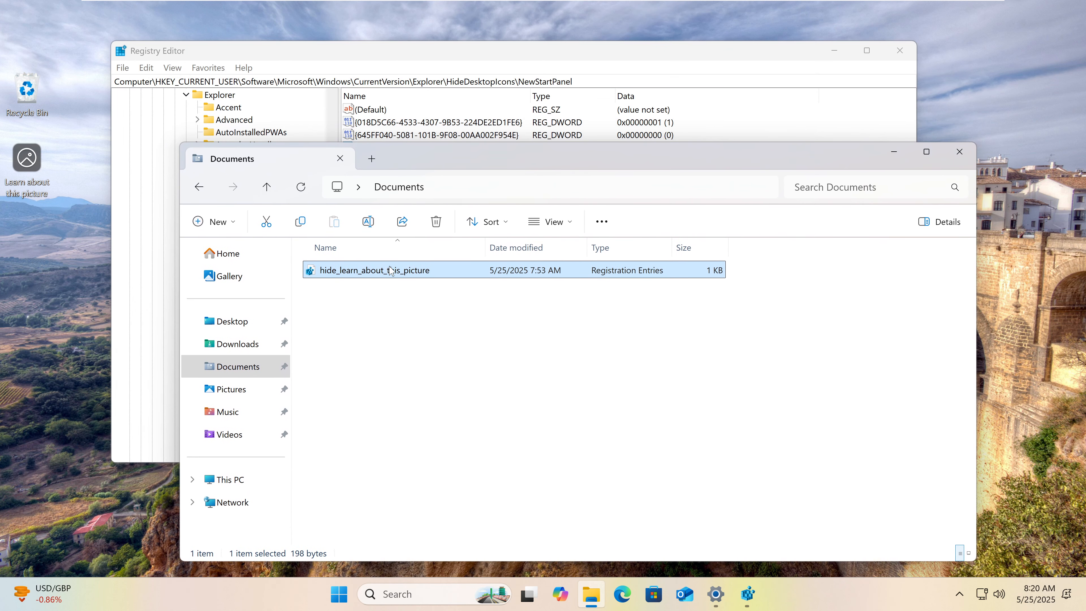
{"action": "right_click", "coordinate": [378, 279]}
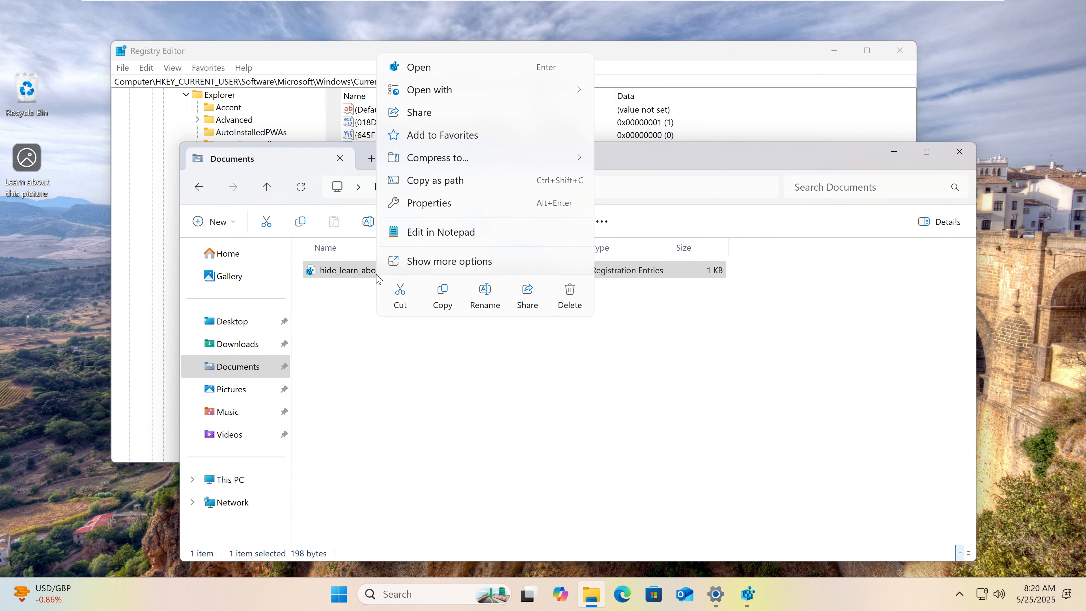
{"action": "left_click", "coordinate": [421, 232]}
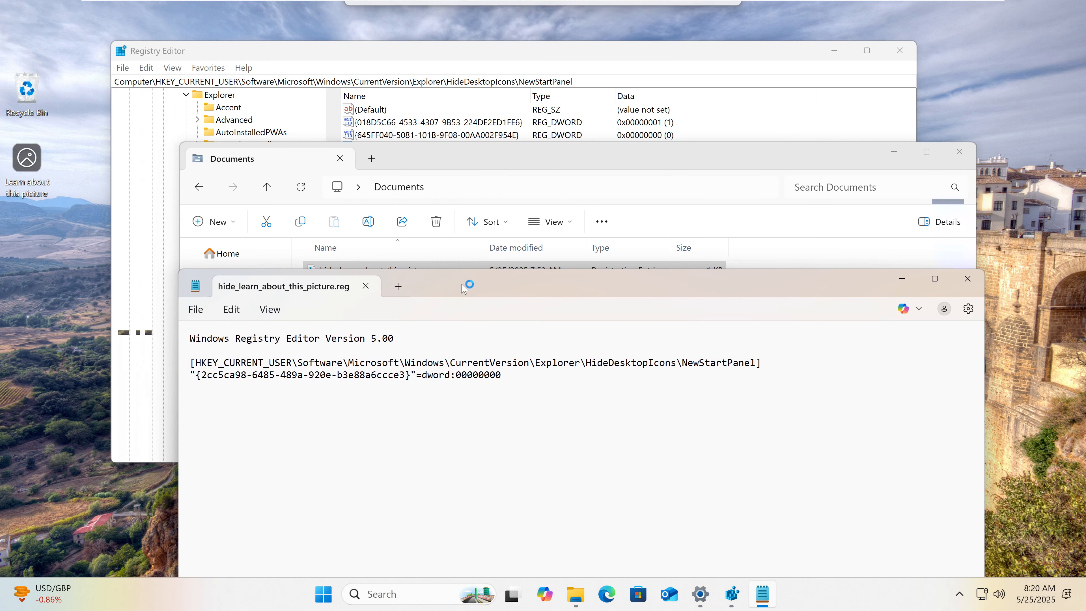
{"action": "left_click_drag", "start_coordinate": [191, 363], "coordinate": [752, 363]}
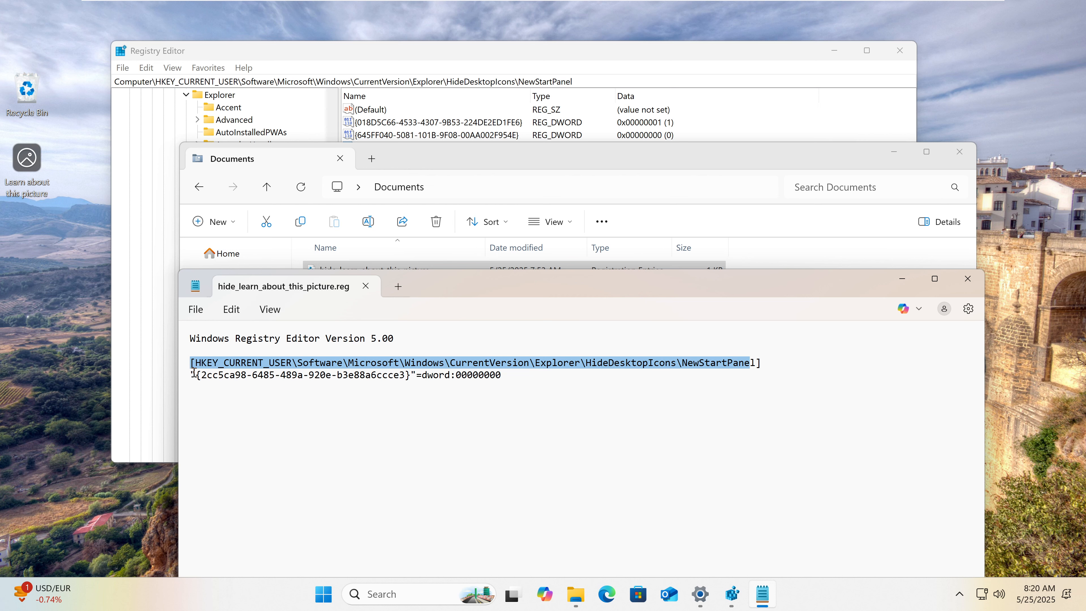
Step: Highlight the {2cc5ca98-6485-489a-920e-b3e88a6ccce3} dword line in the .reg file, and close Notepad
{"action": "left_click_drag", "start_coordinate": [192, 375], "coordinate": [505, 375]}
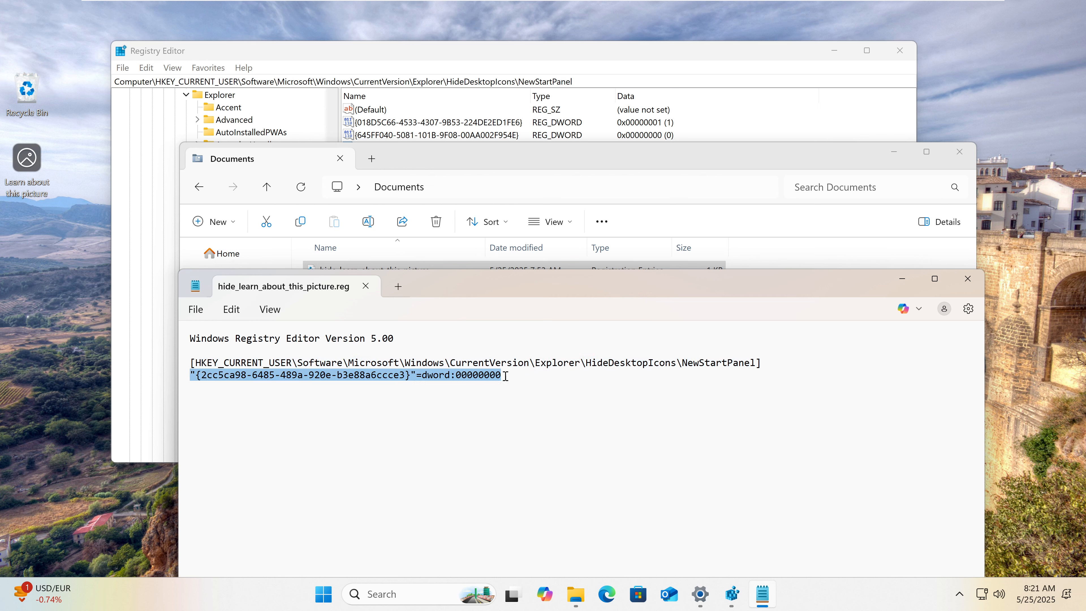
{"action": "left_click", "coordinate": [498, 377]}
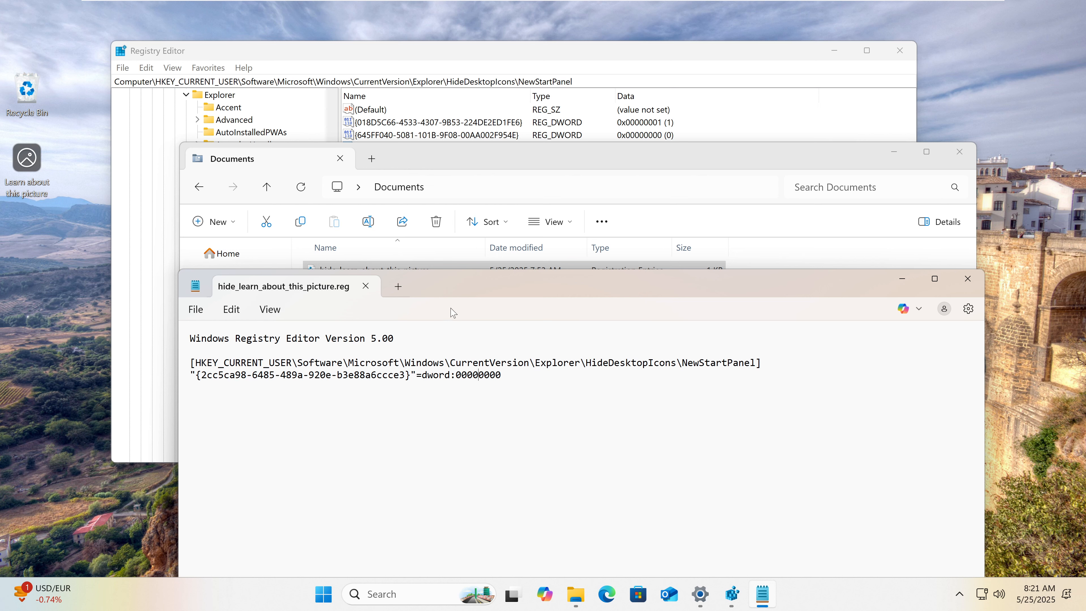
{"action": "left_click", "coordinate": [968, 280]}
Step: Import hide_learn_about_this_picture from the Documents folder into the registry and refresh the desktop
{"action": "double_click", "coordinate": [349, 273]}
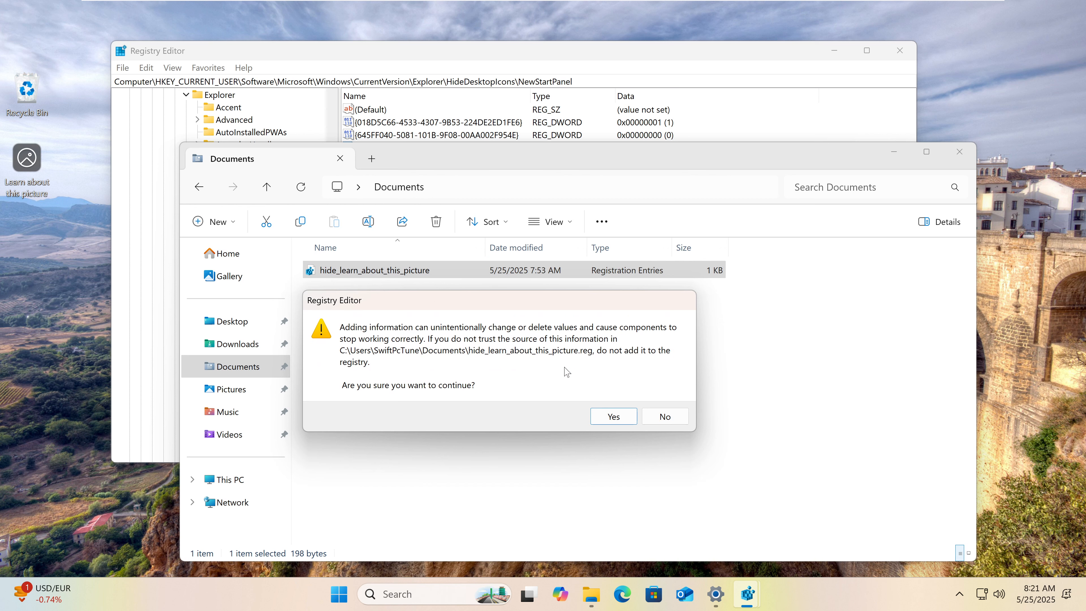
{"action": "left_click", "coordinate": [607, 418]}
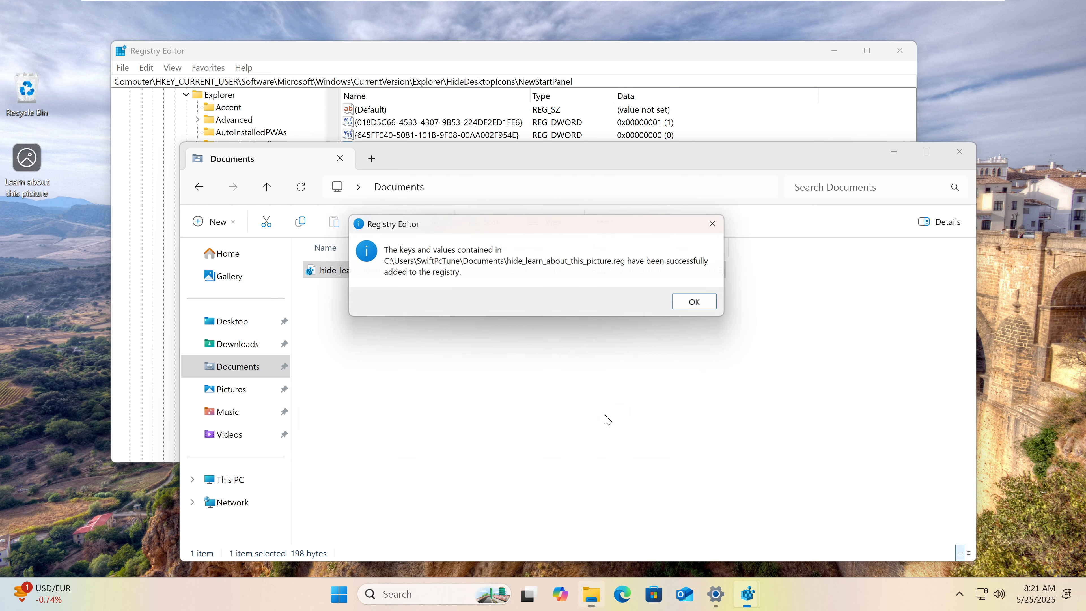
{"action": "left_click", "coordinate": [698, 305]}
{"action": "right_click", "coordinate": [51, 238]}
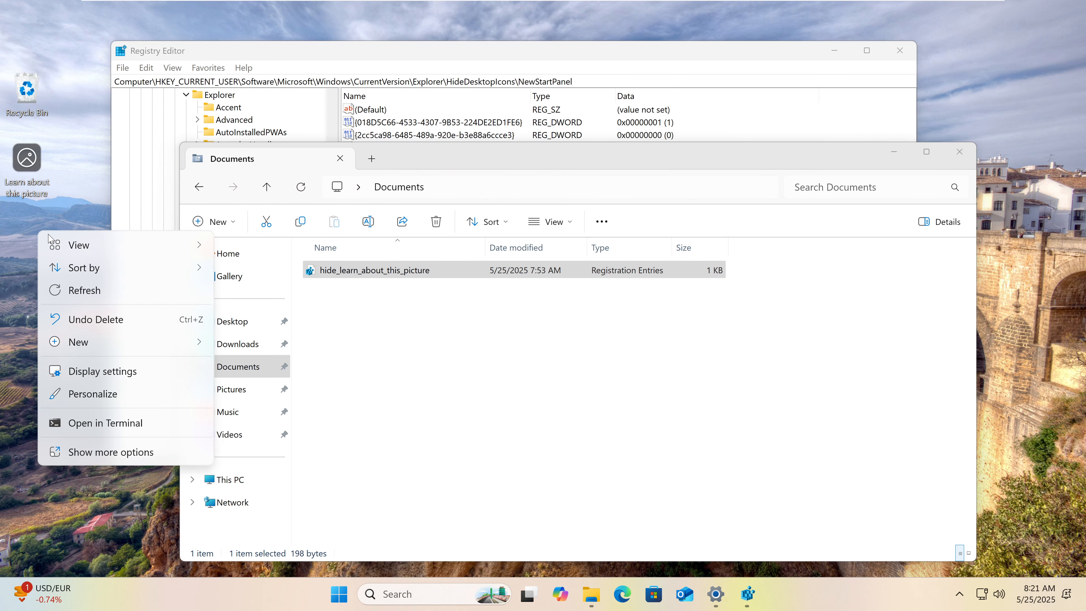
{"action": "left_click", "coordinate": [72, 289]}
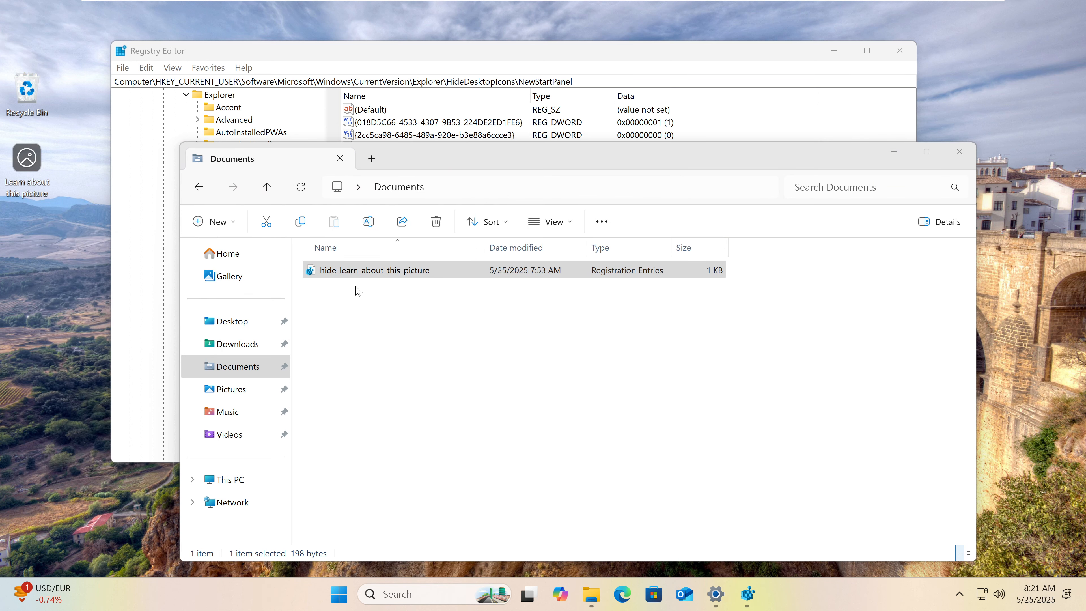
Step: Edit hide_learn_about_this_picture in Notepad so its value reads dword:00000001, save the file and close Notepad
{"action": "right_click", "coordinate": [349, 275]}
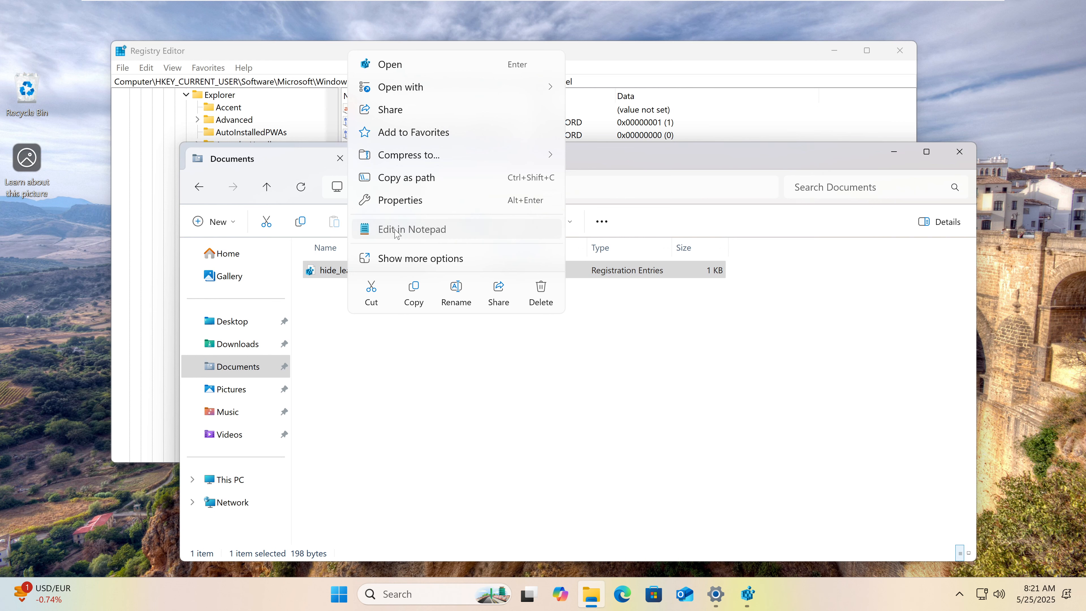
{"action": "left_click", "coordinate": [399, 229]}
{"action": "left_click", "coordinate": [559, 256]}
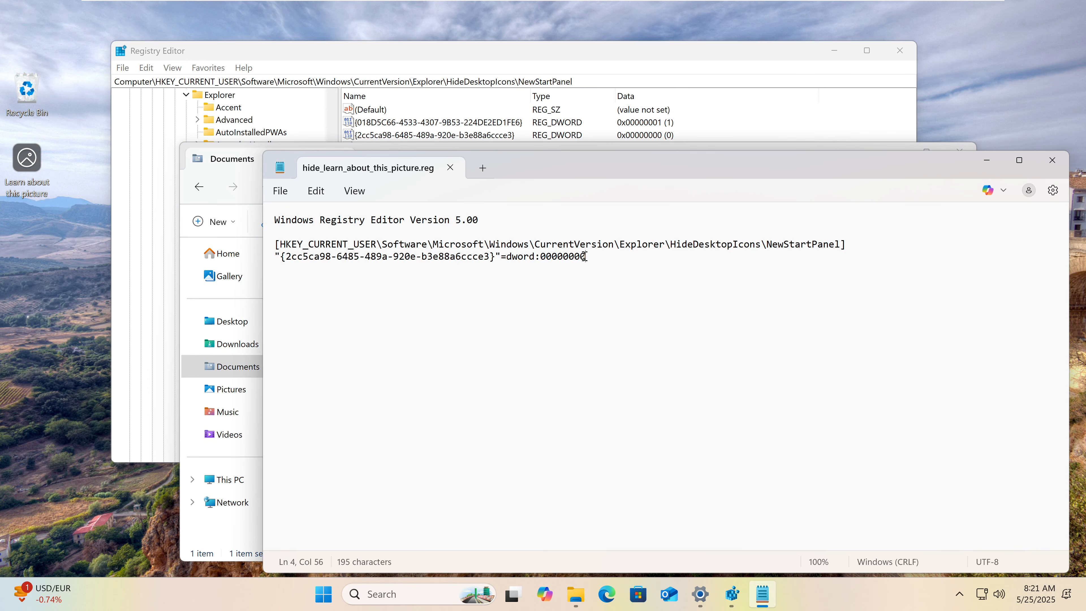
{"action": "left_click_drag", "start_coordinate": [581, 256], "coordinate": [586, 256]}
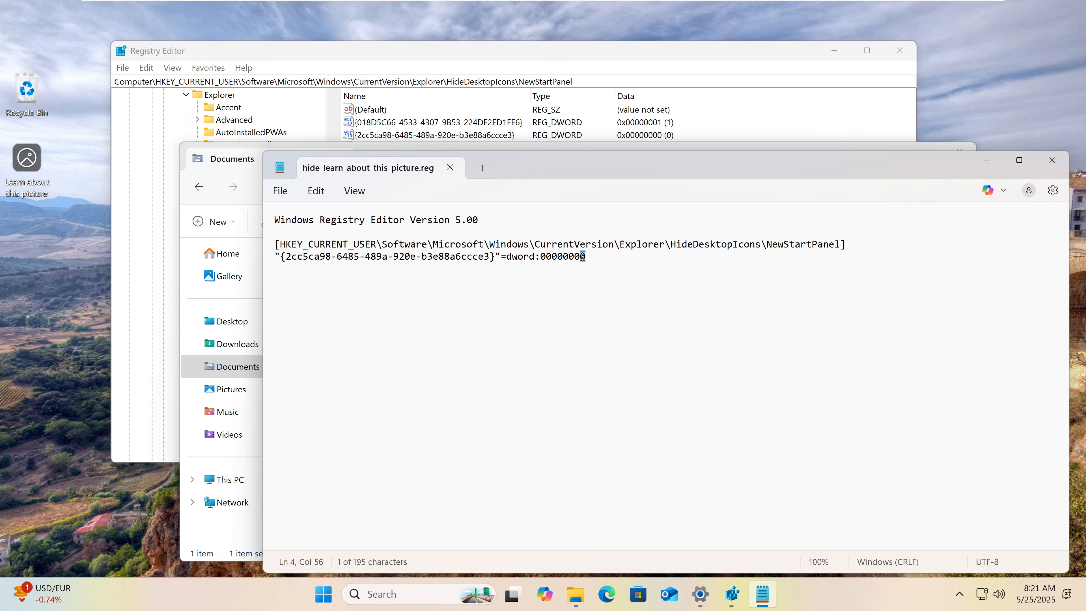
{"action": "left_click", "coordinate": [546, 259]}
{"action": "left_click_drag", "start_coordinate": [588, 258], "coordinate": [581, 258]}
{"action": "type", "text": "1"}
{"action": "left_click_drag", "start_coordinate": [597, 169], "coordinate": [513, 118]}
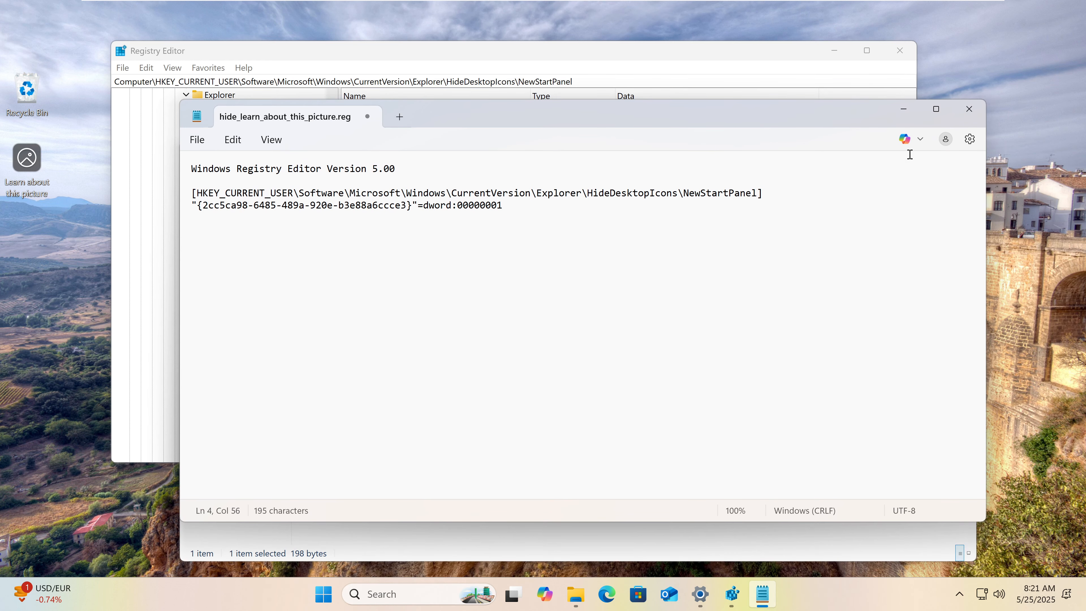
{"action": "left_click", "coordinate": [196, 140]}
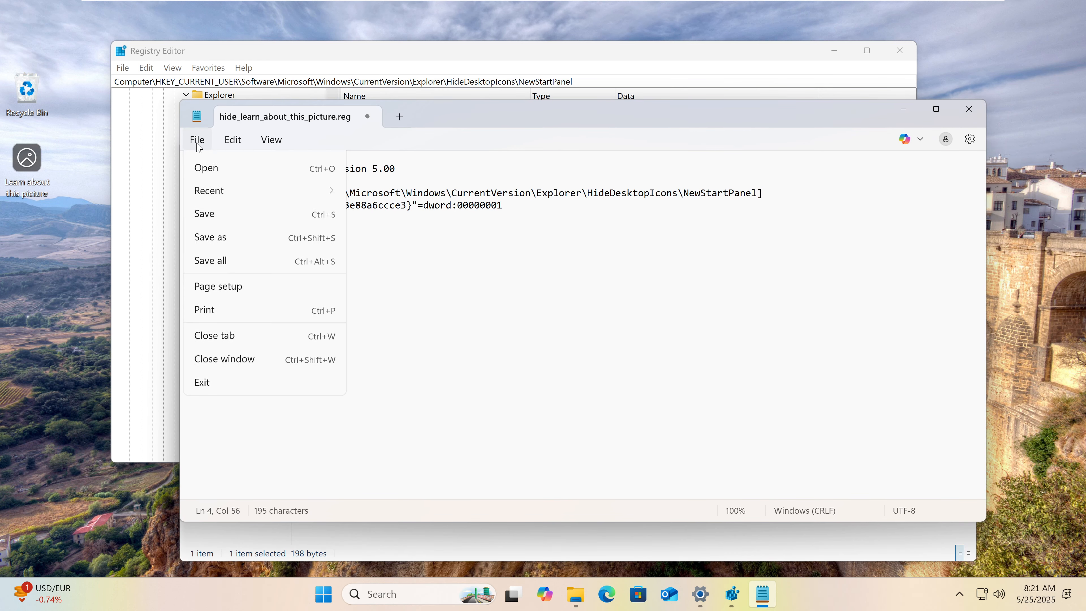
{"action": "left_click", "coordinate": [218, 259]}
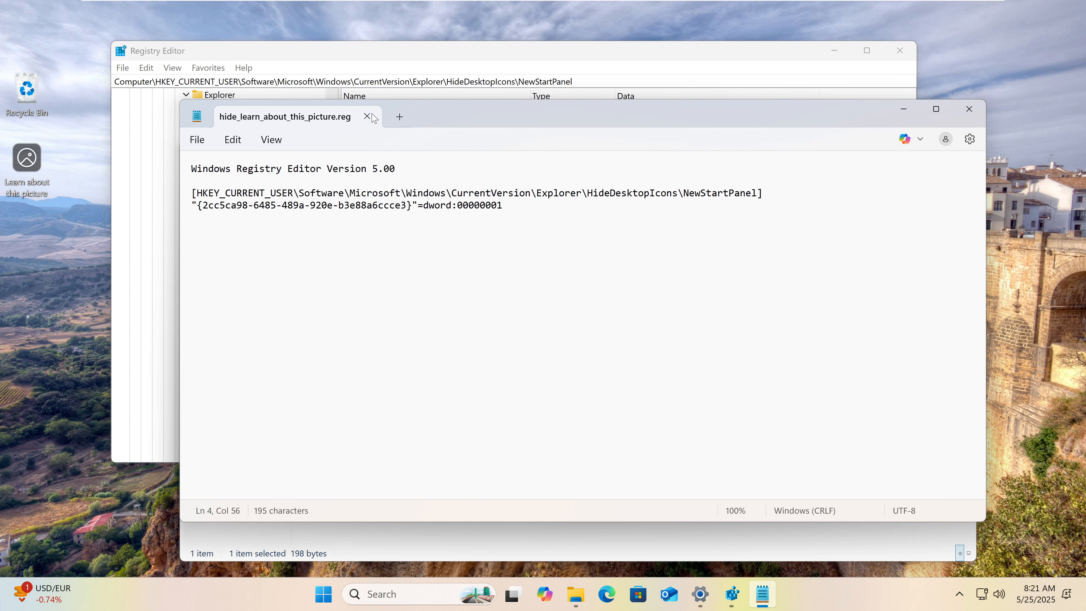
{"action": "left_click", "coordinate": [969, 109]}
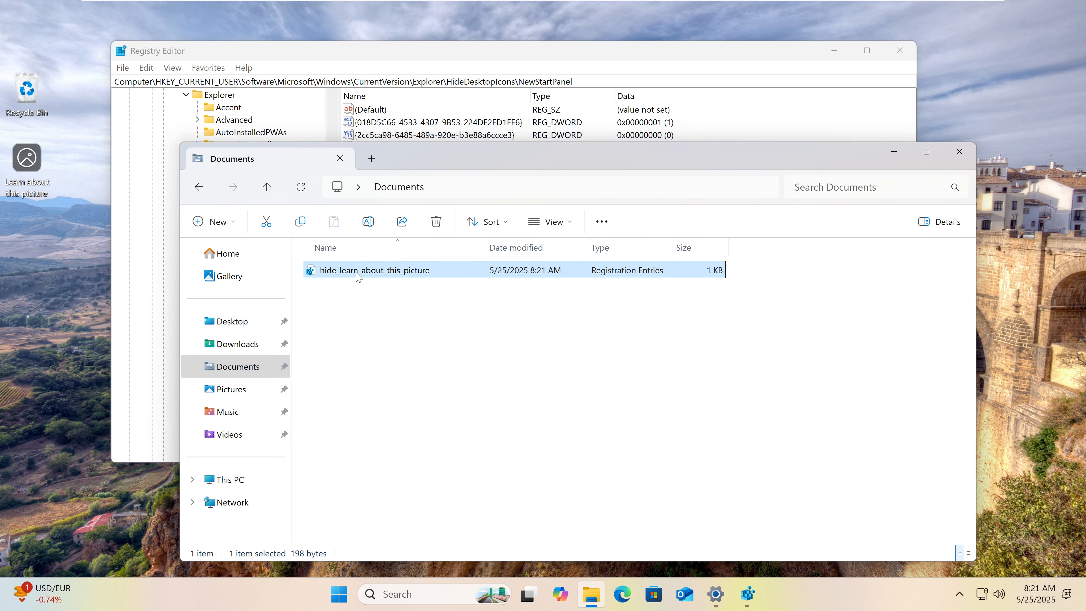
Step: Import the .reg file with dword:00000001 into the registry and refresh the desktop to hide the picture icon
{"action": "double_click", "coordinate": [358, 271]}
{"action": "left_click", "coordinate": [651, 322]}
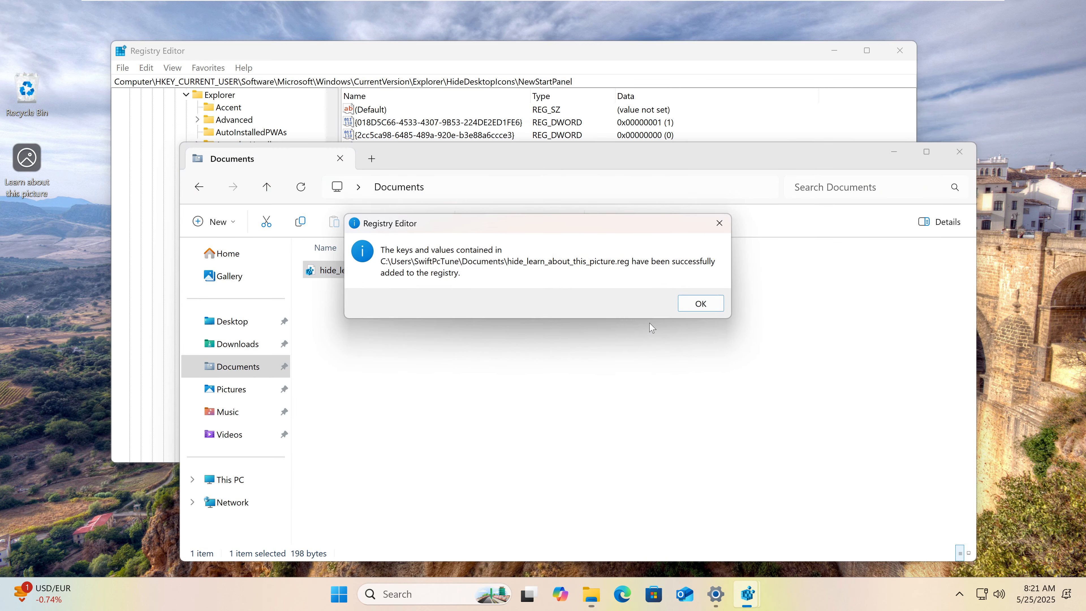
{"action": "left_click", "coordinate": [702, 307]}
{"action": "right_click", "coordinate": [62, 238]}
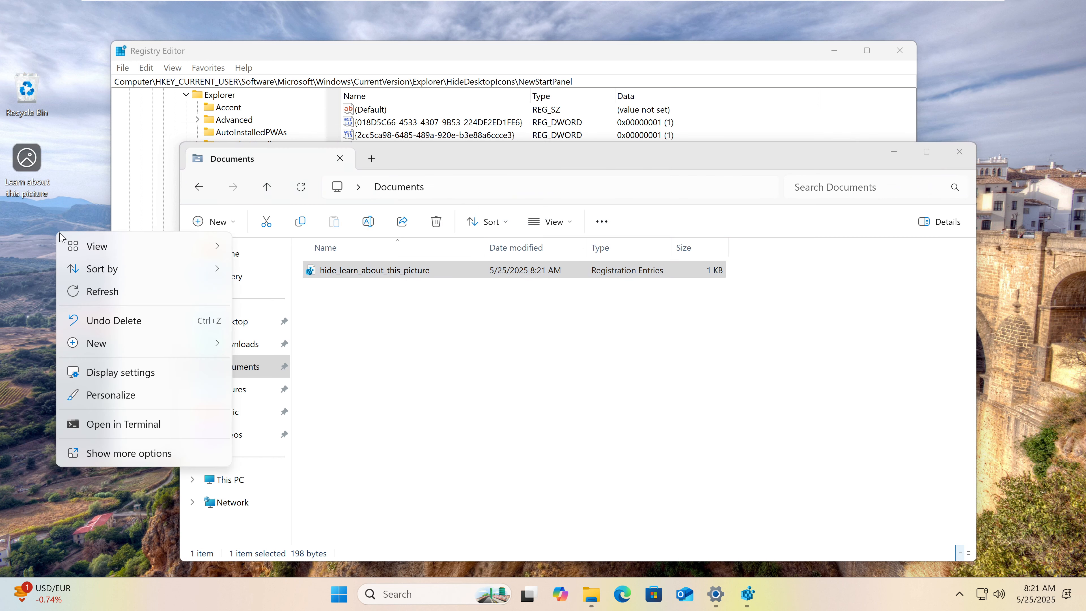
{"action": "left_click", "coordinate": [91, 292]}
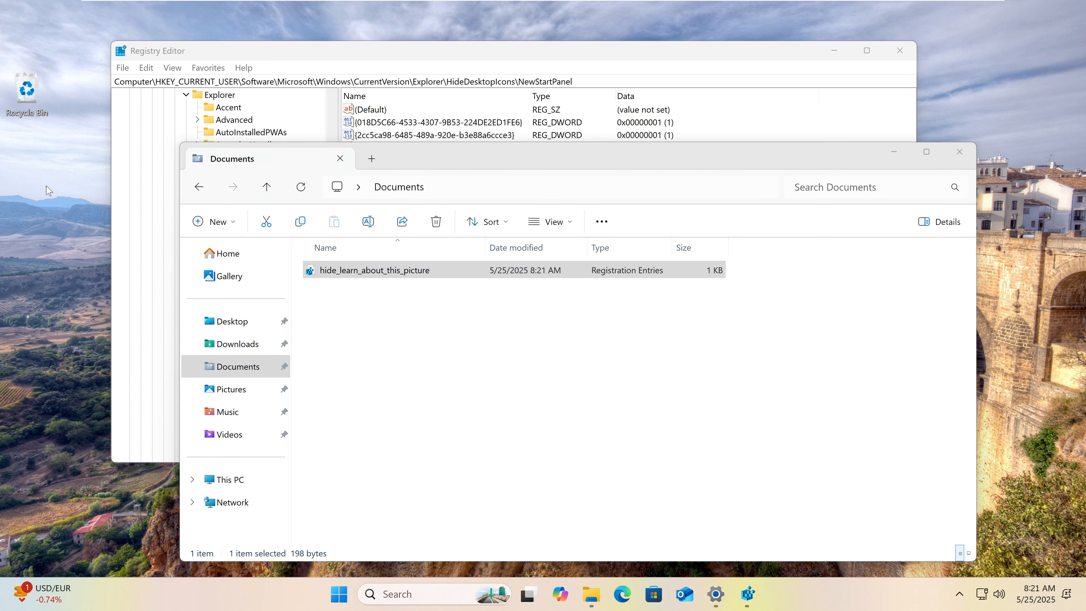
Step: Edit hide_learn_about_this_picture in Notepad so its value reads dword:00000000, save the file and close Notepad
{"action": "left_click", "coordinate": [342, 274]}
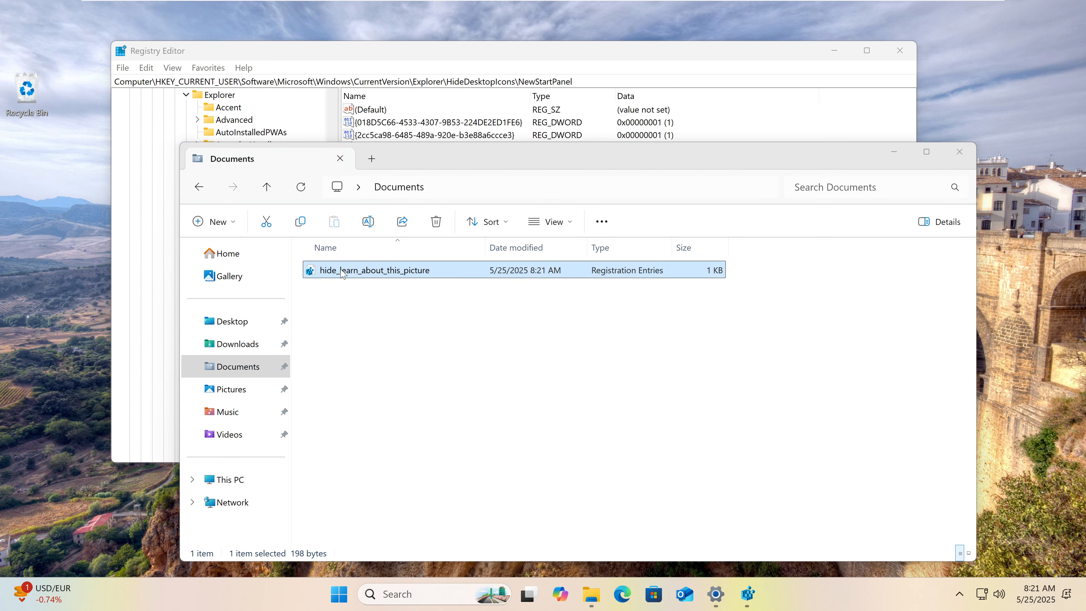
{"action": "right_click", "coordinate": [342, 274]}
{"action": "left_click", "coordinate": [394, 226]}
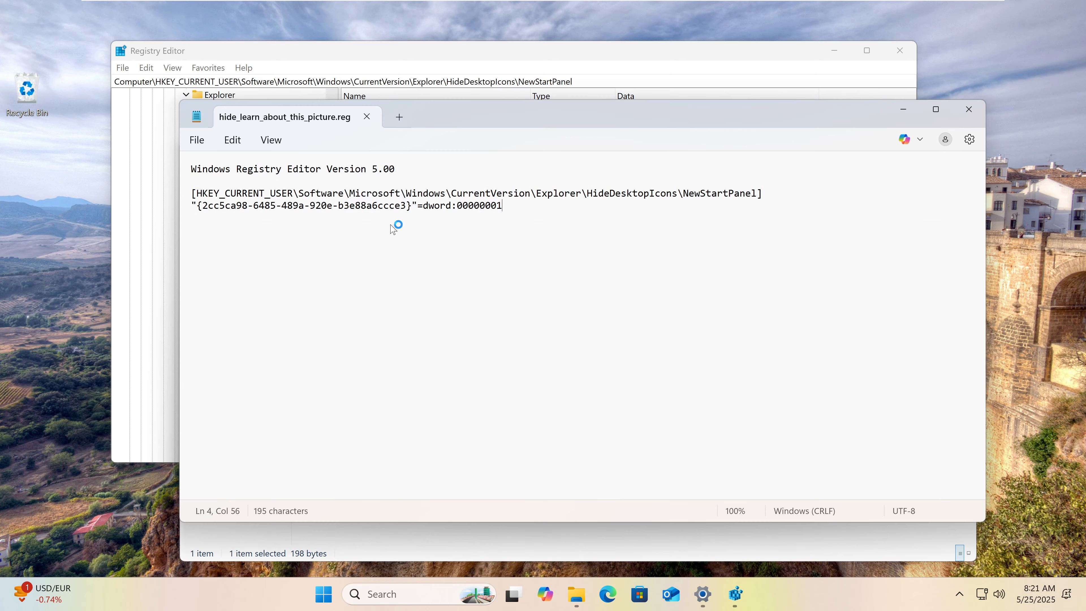
{"action": "left_click_drag", "start_coordinate": [497, 205], "coordinate": [505, 205]}
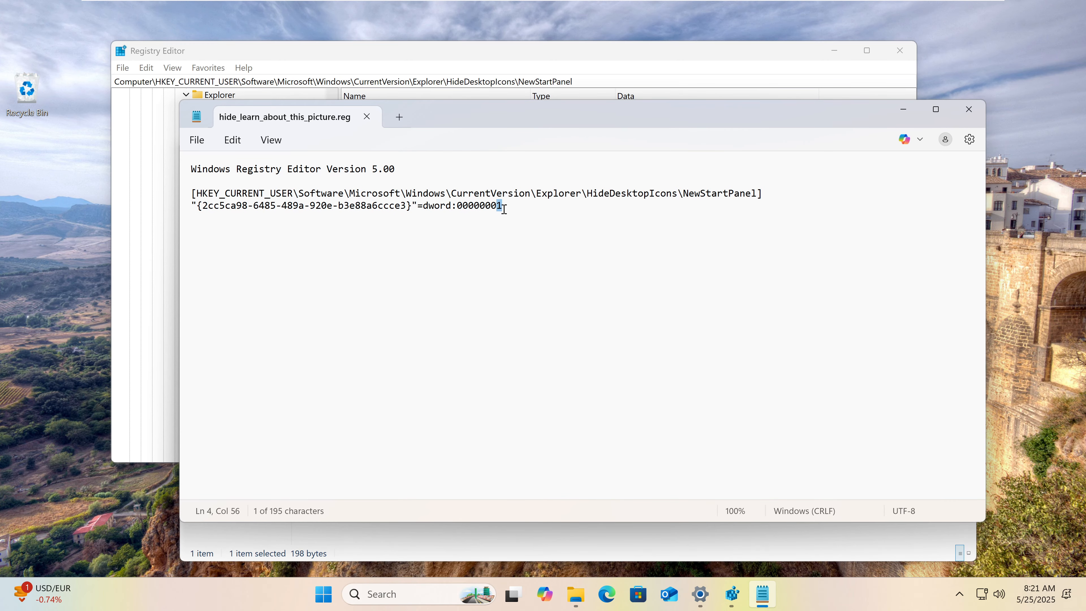
{"action": "type", "text": "0"}
{"action": "left_click", "coordinate": [198, 139]}
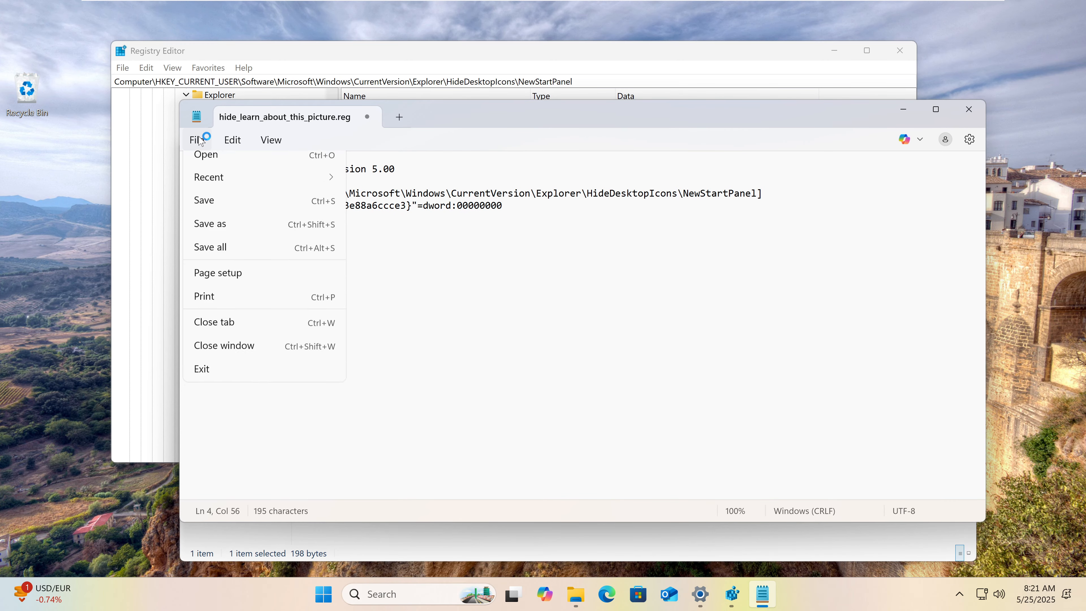
{"action": "left_click", "coordinate": [223, 256]}
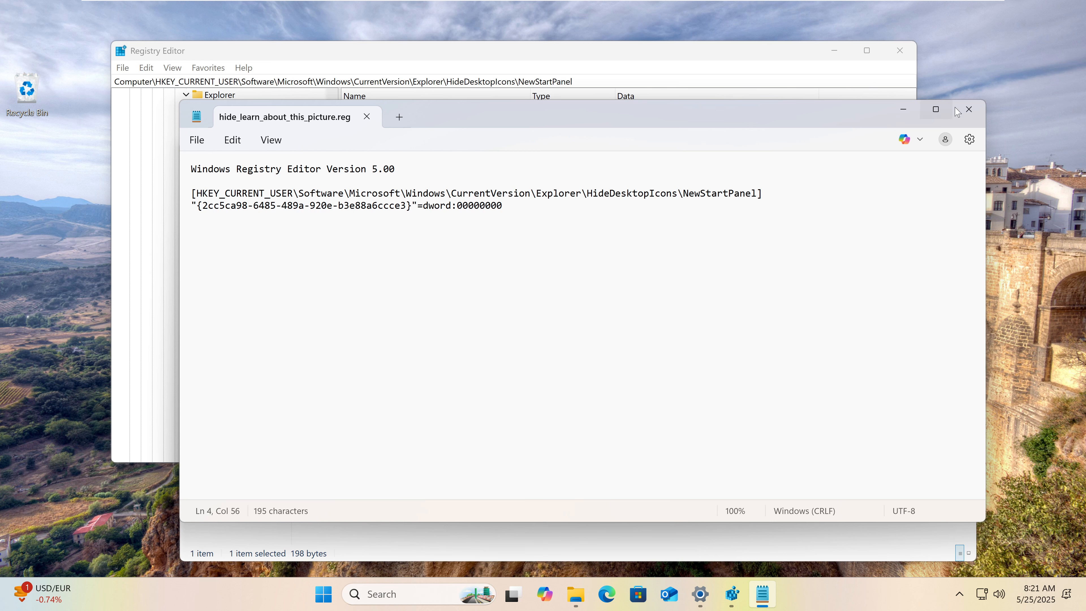
{"action": "left_click", "coordinate": [969, 109]}
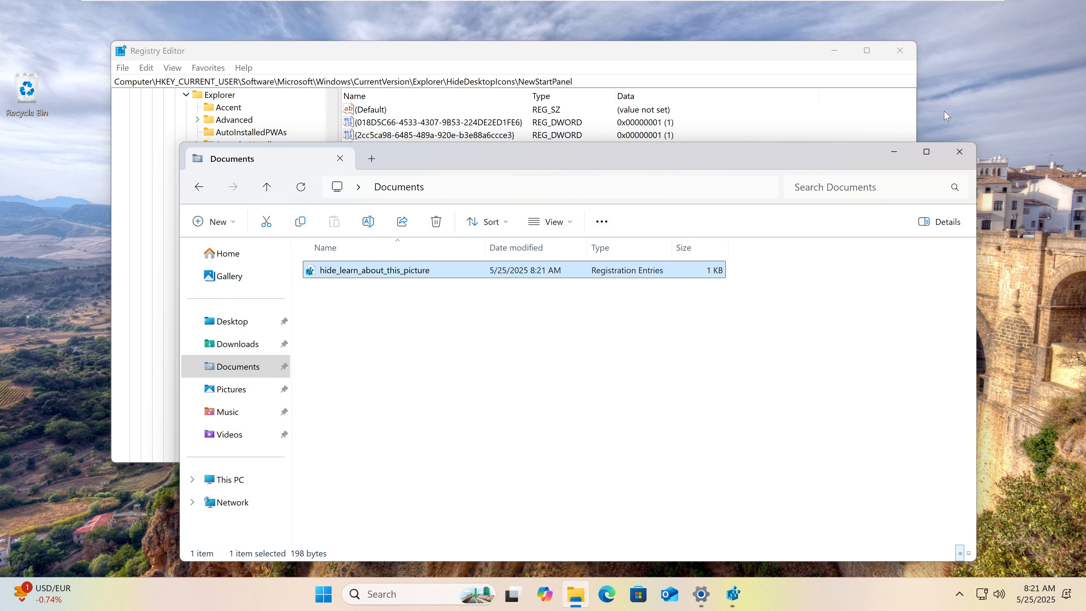
Step: Import the .reg file with dword:00000000 into the registry and refresh the desktop to show the picture icon
{"action": "double_click", "coordinate": [328, 272]}
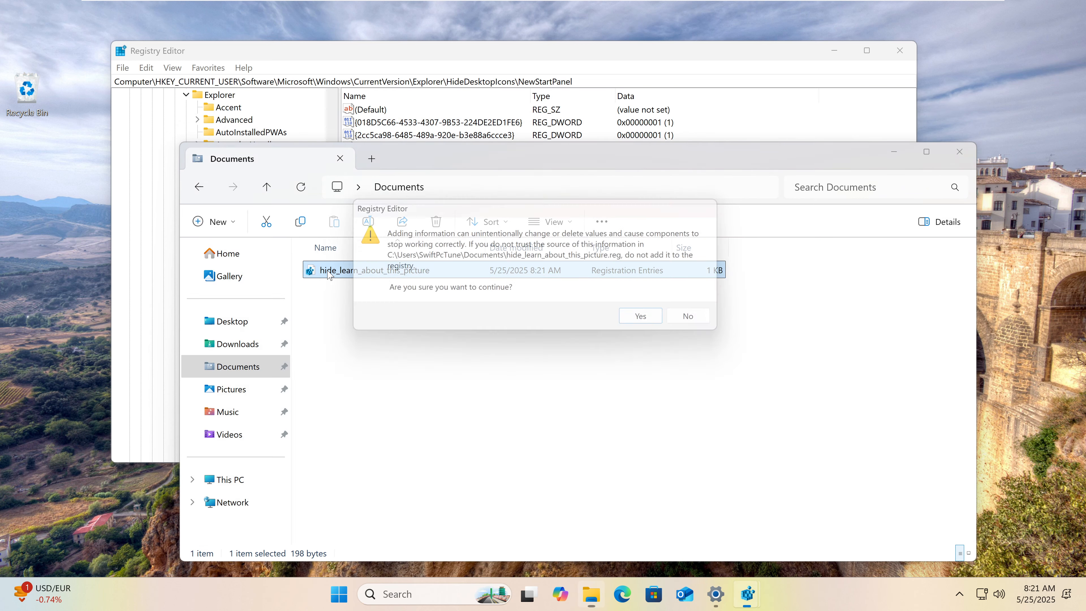
{"action": "left_click", "coordinate": [639, 324]}
{"action": "left_click", "coordinate": [721, 308]}
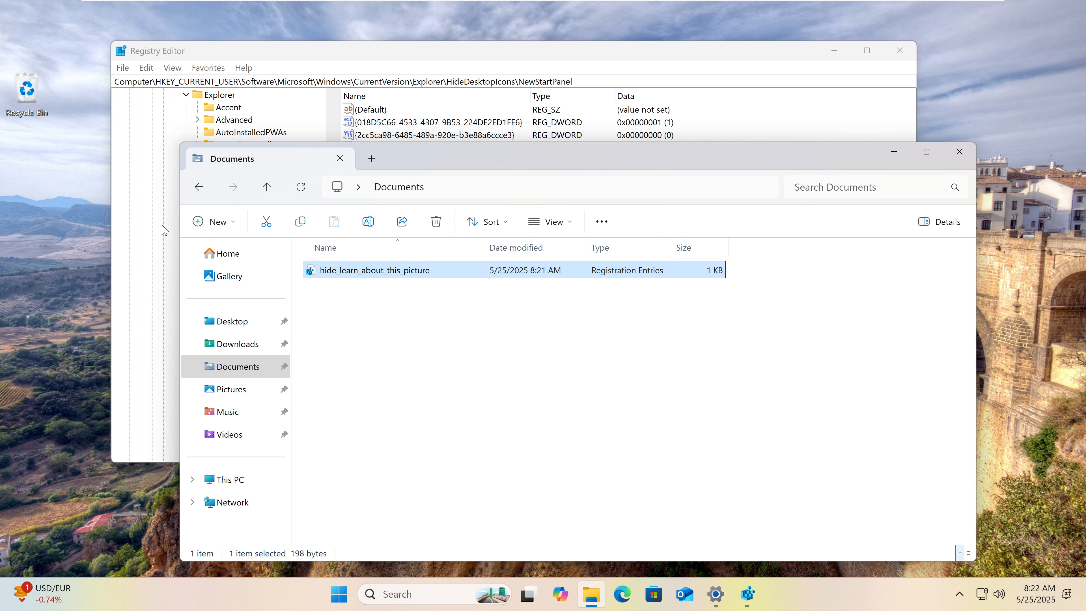
{"action": "right_click", "coordinate": [36, 161]}
{"action": "left_click", "coordinate": [76, 216]}
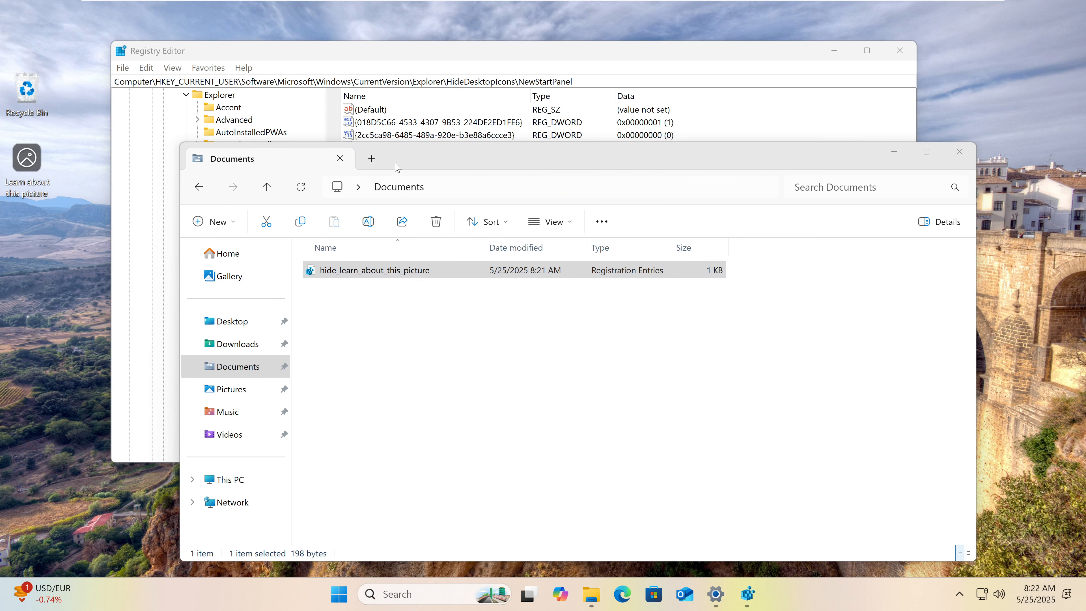
{"action": "left_click", "coordinate": [398, 272]}
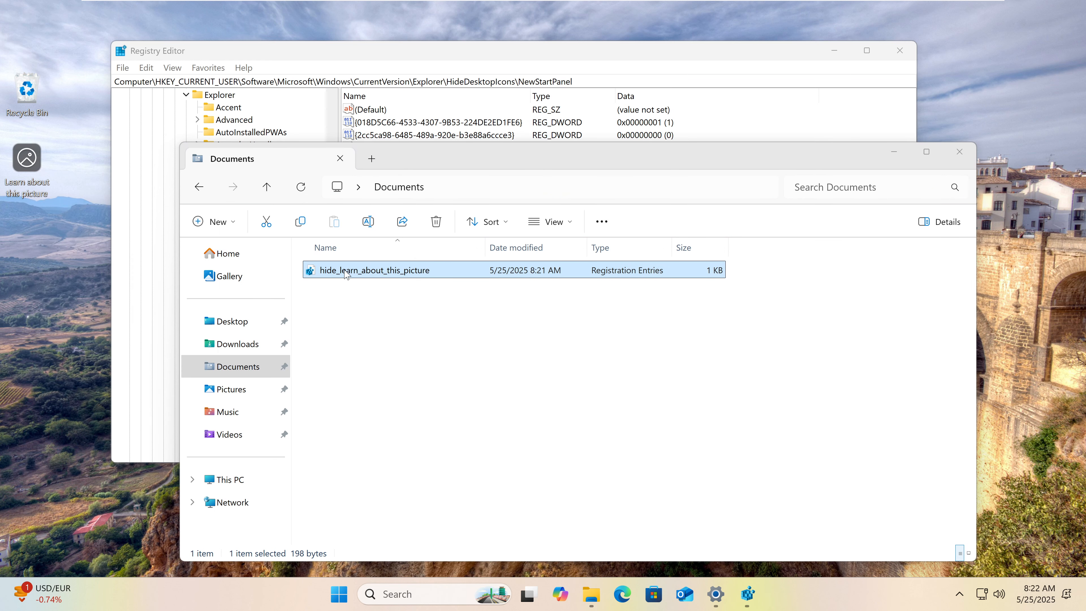
{"action": "left_click_drag", "start_coordinate": [427, 157], "coordinate": [429, 135]}
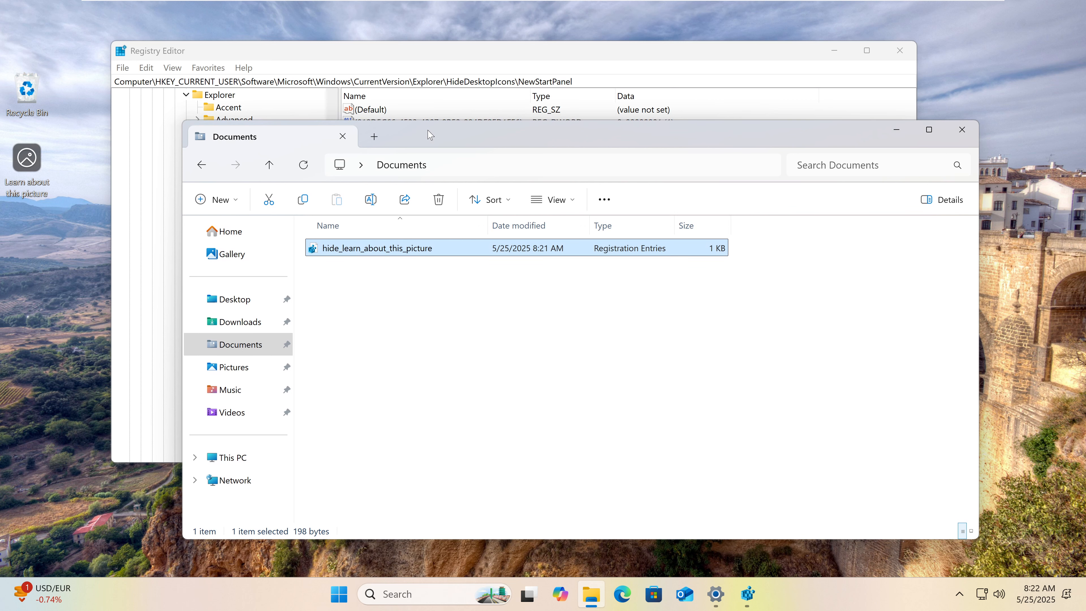